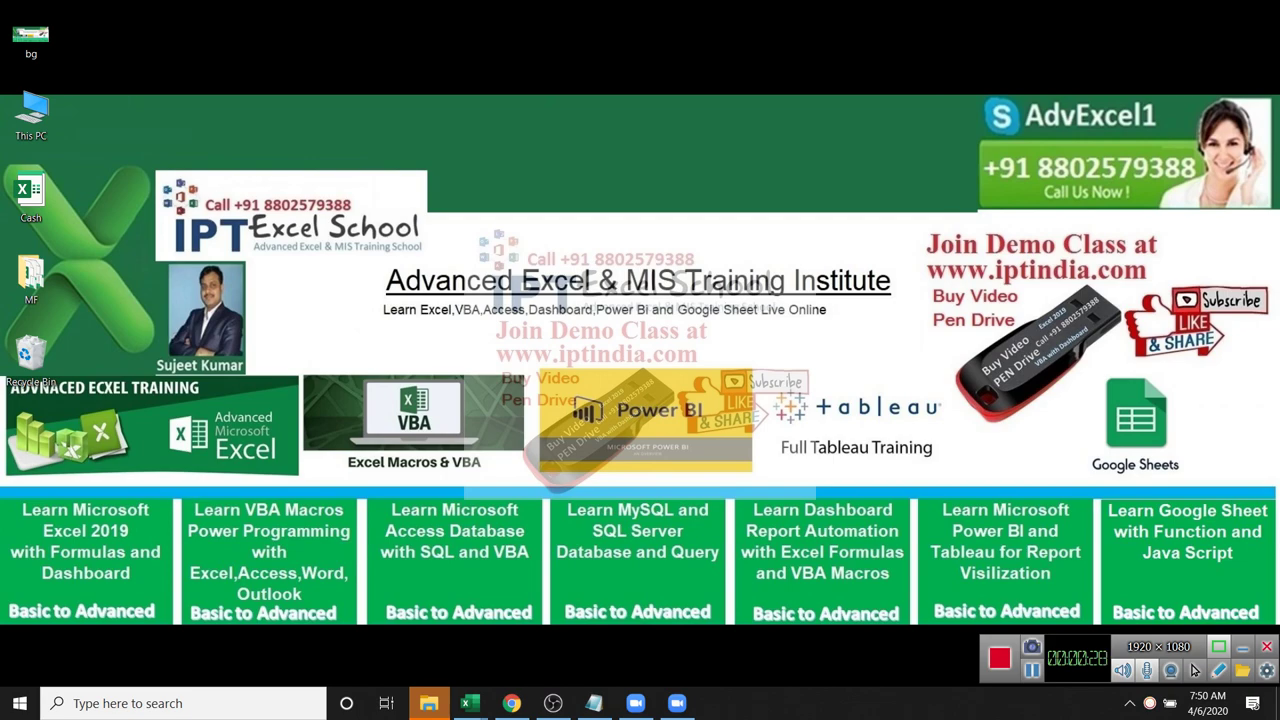
Switch to the Book5 workbook and select cell B5.
mouse_move(469, 703)
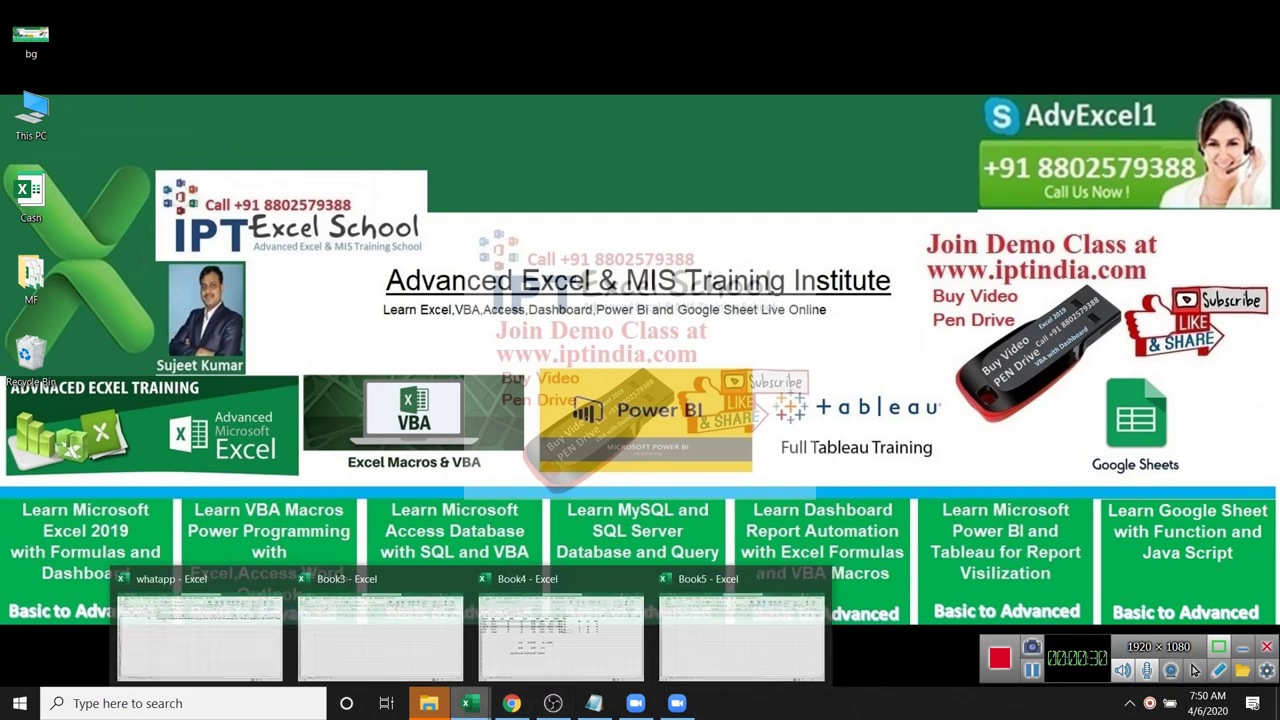
mouse_move(380, 630)
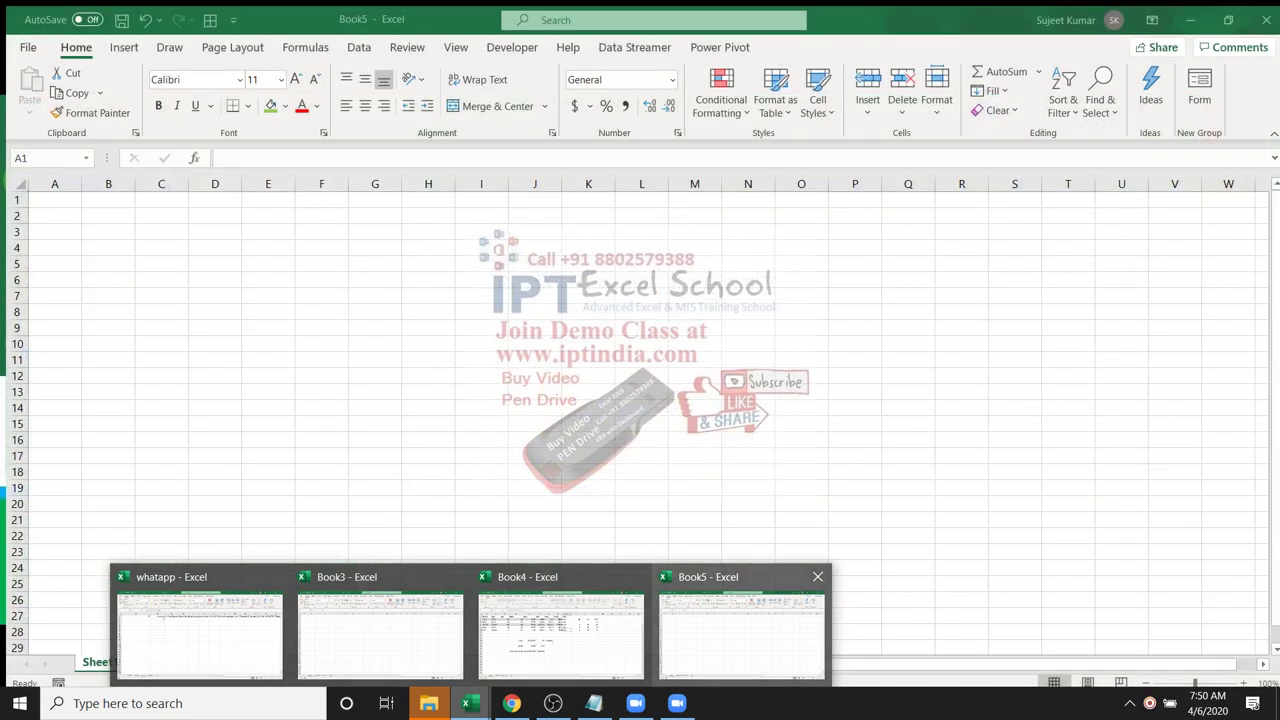
click(741, 636)
scroll(1193, 671, down, 1)
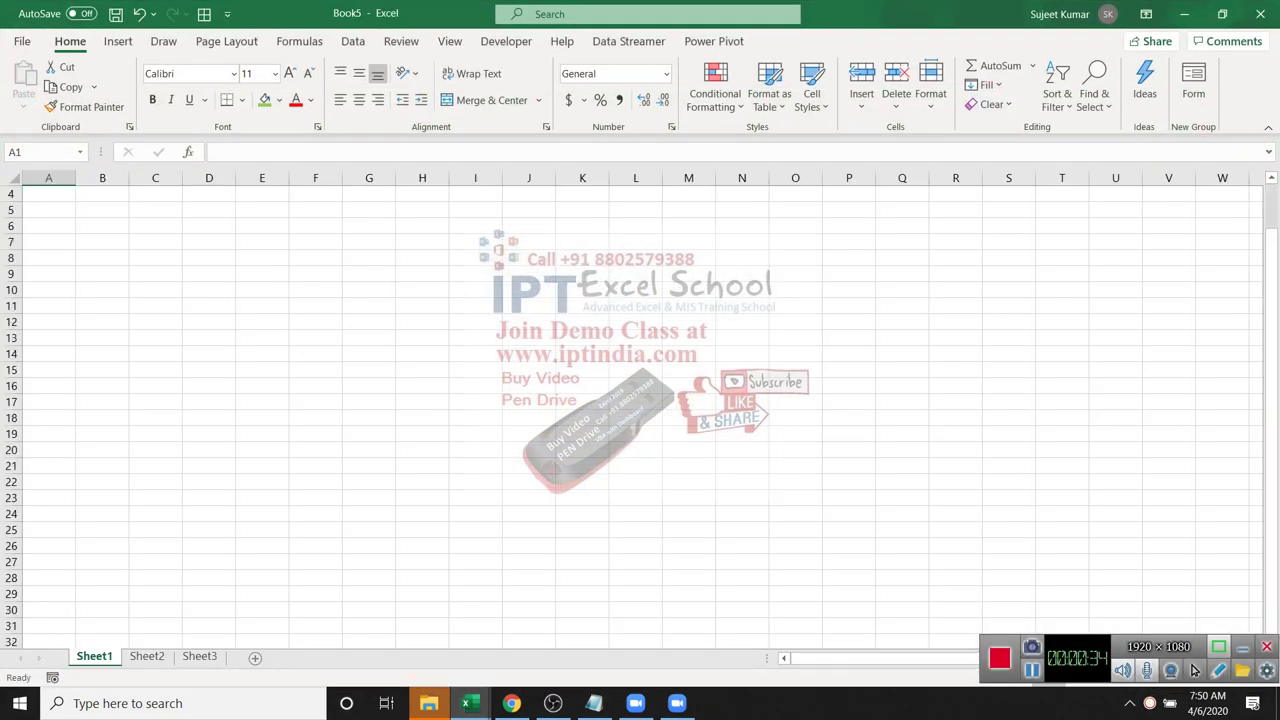
click(102, 194)
key(Return)
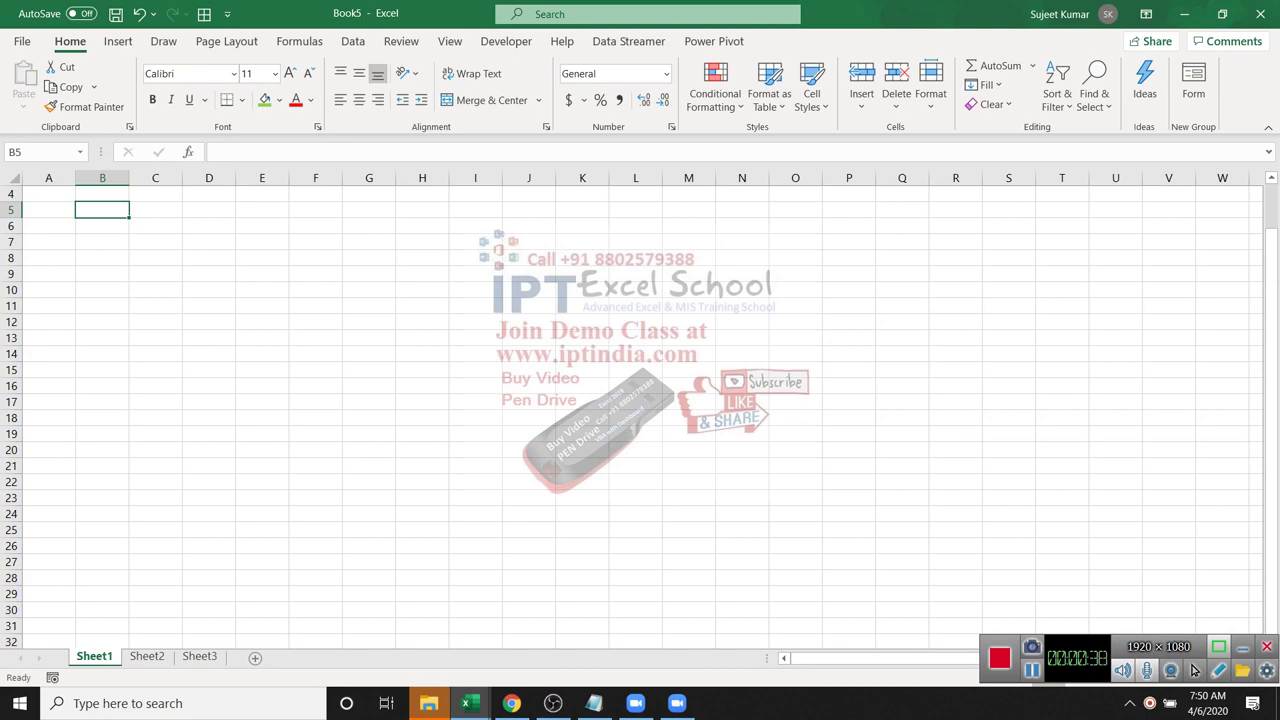
Enter the formula =RANDBETWEEN(10,90)+RAND() in cell B5.
text(=ra)
key(Down)
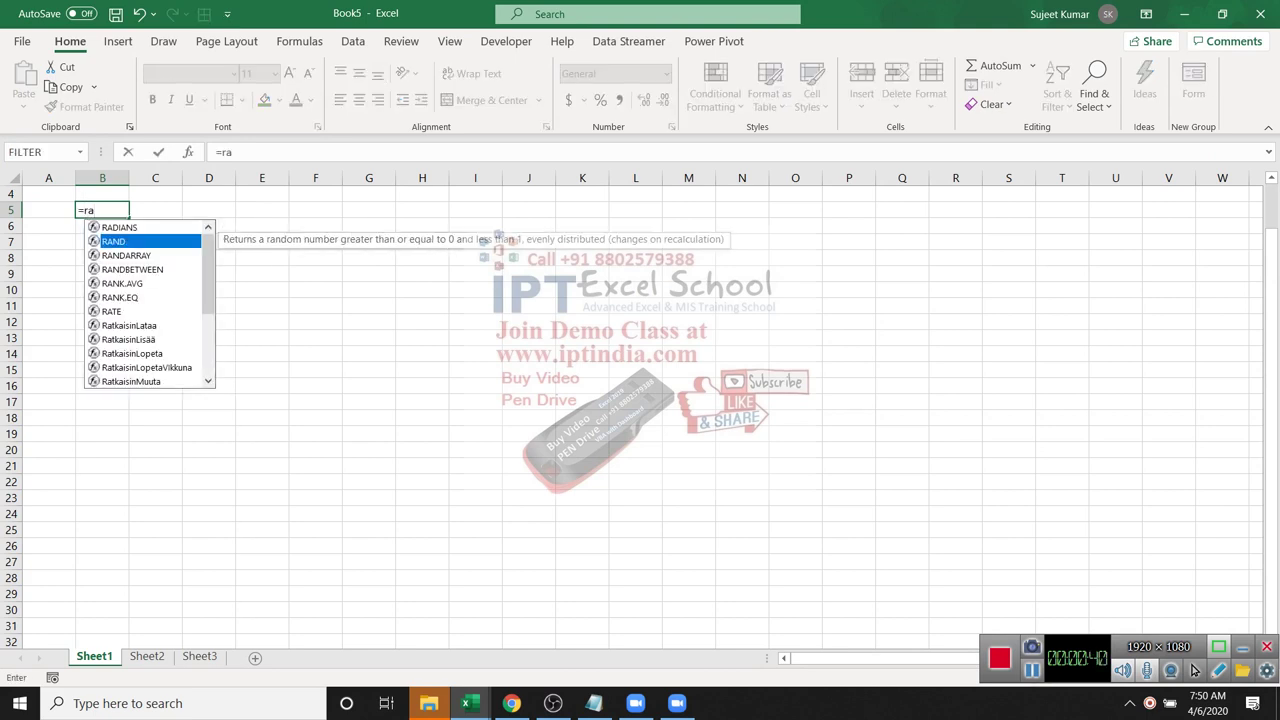
key(Down)
key(Down)
key(Tab)
text(1)
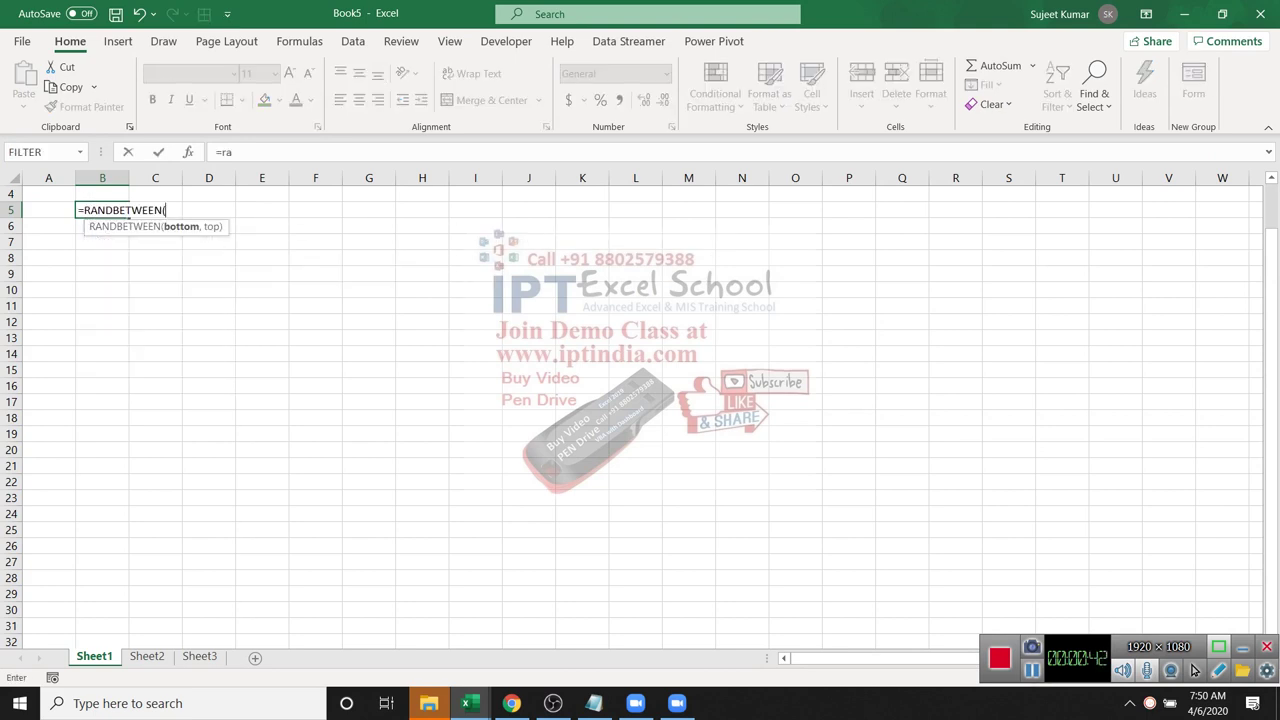
text(0,0)
key(BackSpace)
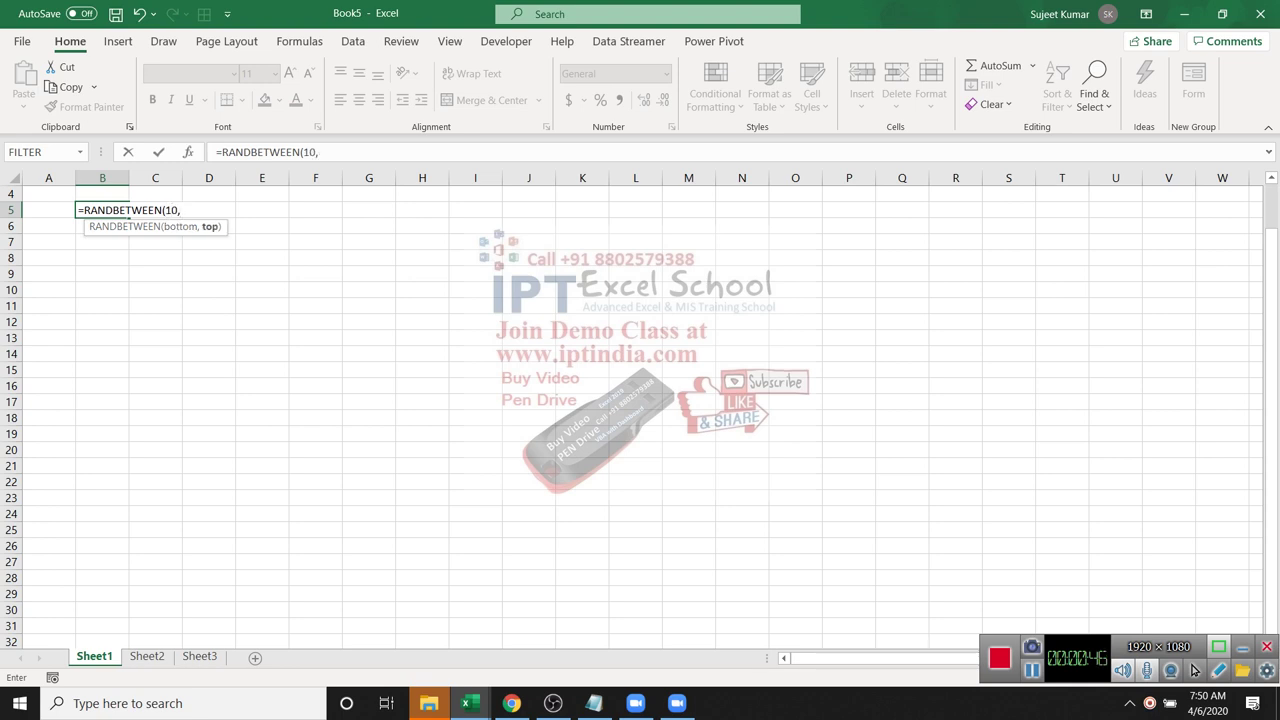
text(90)+rand)
key(Tab)
text())
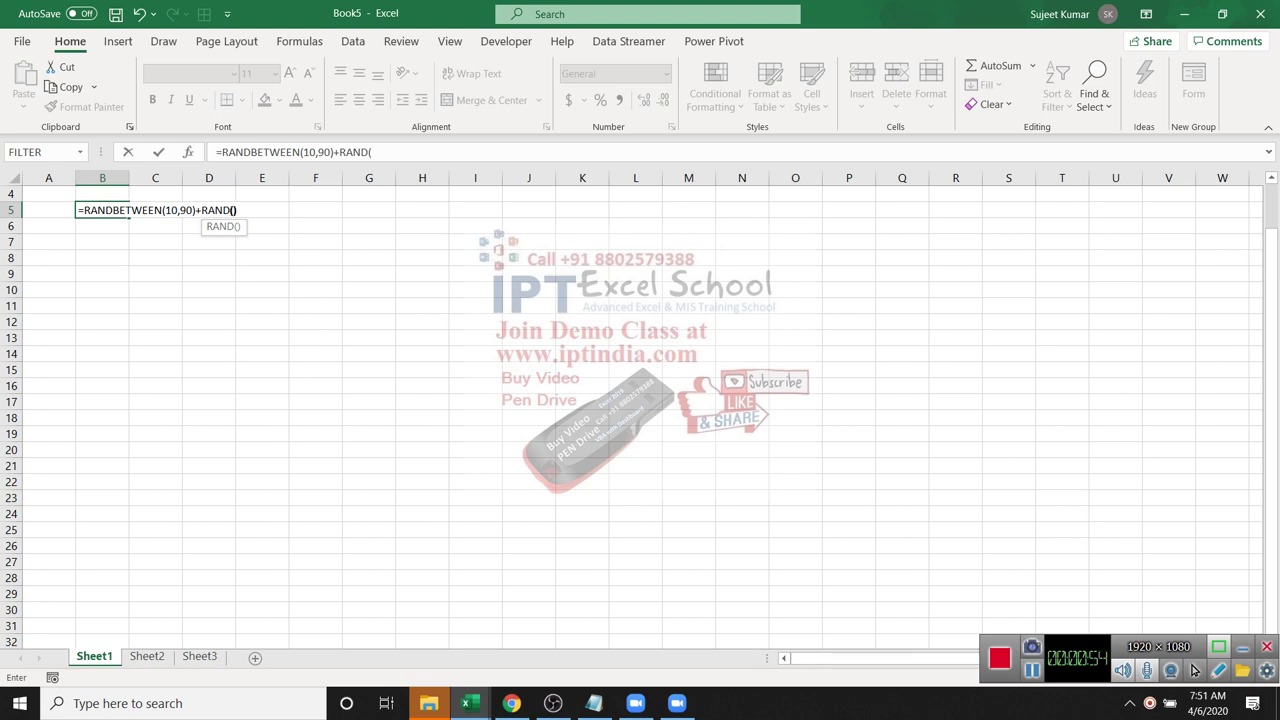
key(Return)
Return to B5 and extend the selection along row 5.
key(Up)
key(shift+Right)
key(shift+Right)
key(shift+Right)
key(shift+Right)
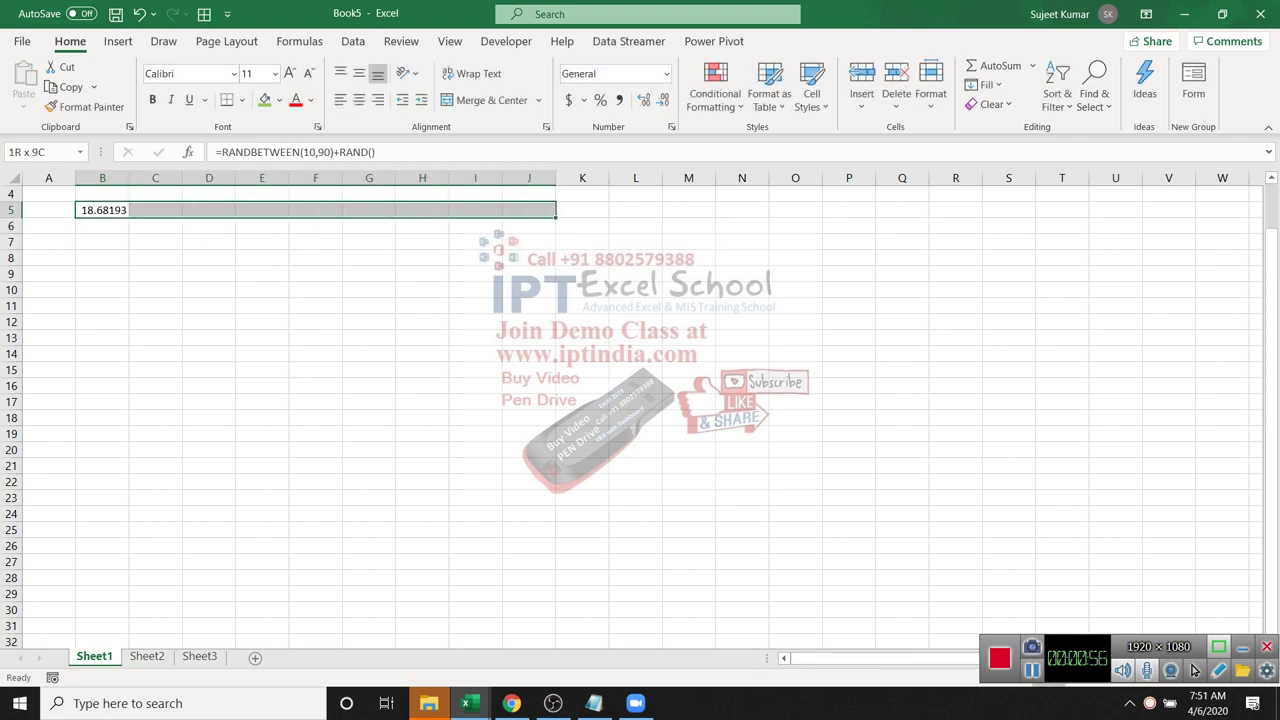
Extend the selection to B5:L24 and fill the formula right and down.
key(shift+Down)
key(shift+Down)
key(shift+Down)
key(shift+Down)
key(shift+Right)
key(shift+Right)
key(shift+Down)
key(shift+Down)
key(shift+Down)
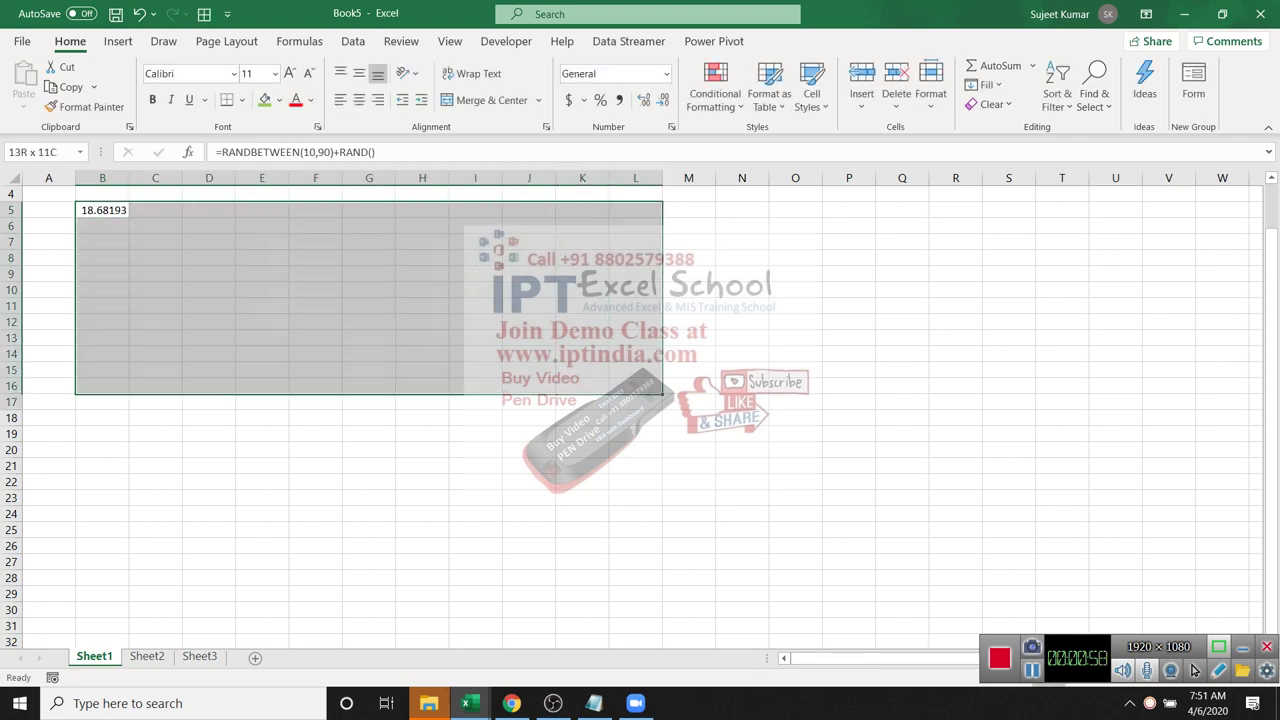
key(shift+Down)
key(shift+Down)
key(shift+Down)
key(ctrl+r)
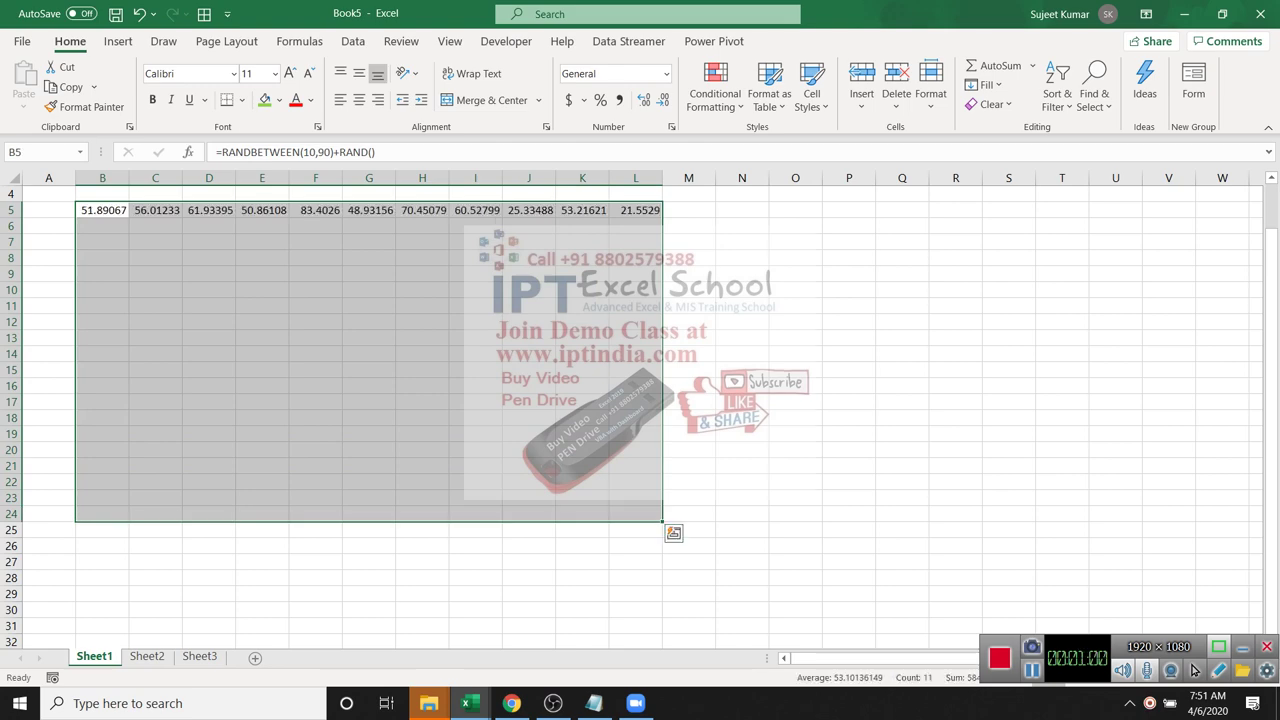
key(ctrl+d)
Copy the grid and paste it back as plain values.
key(ctrl+c)
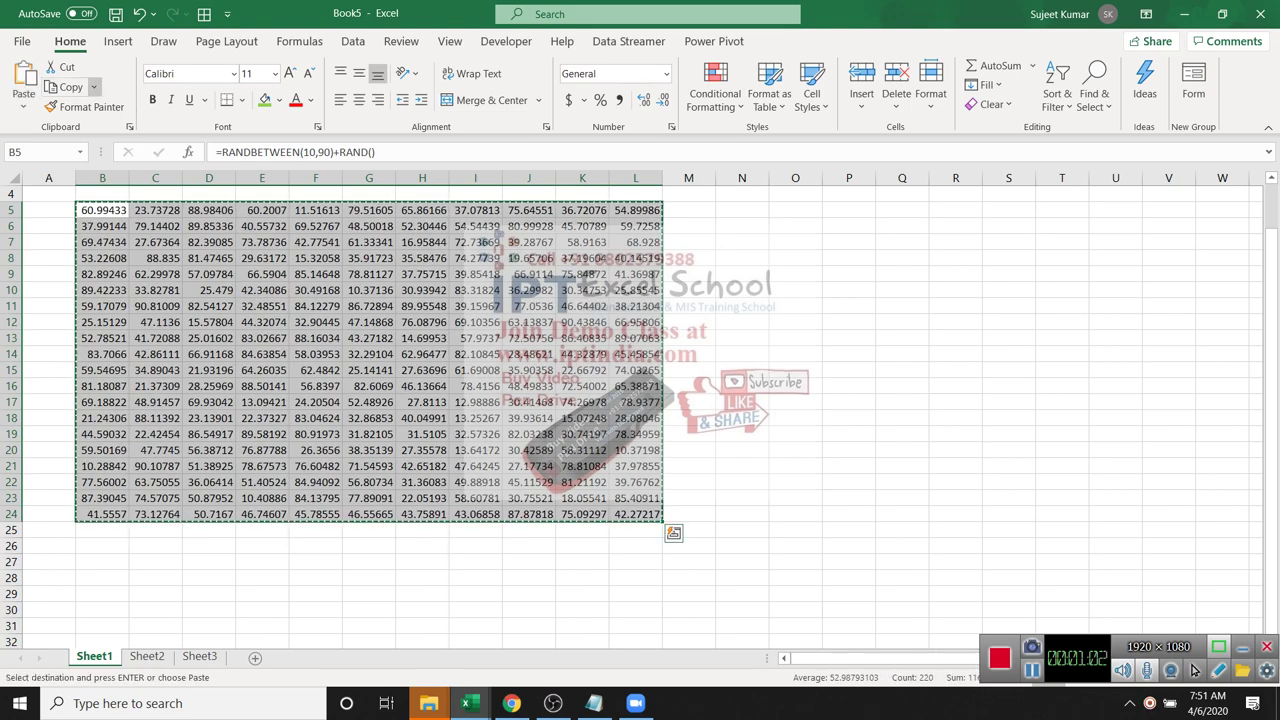
key(alt+h)
key(v)
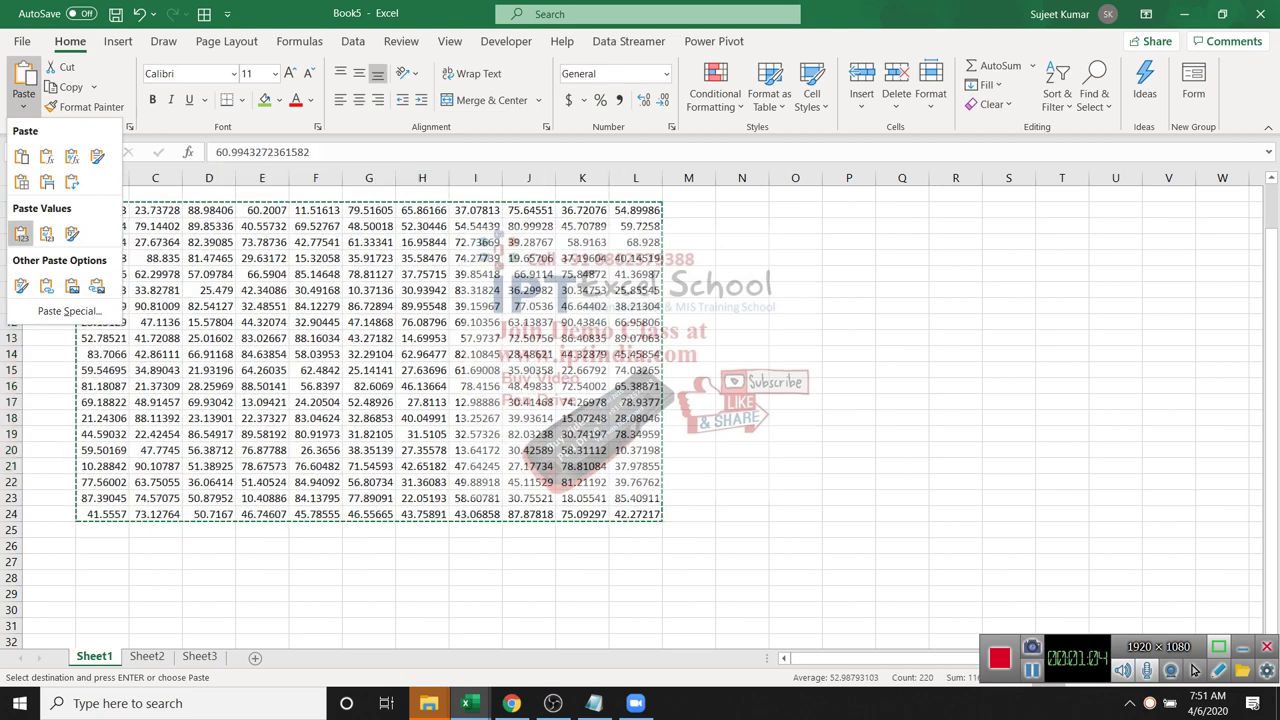
key(v)
key(Right)
key(Right)
key(Down)
key(Escape)
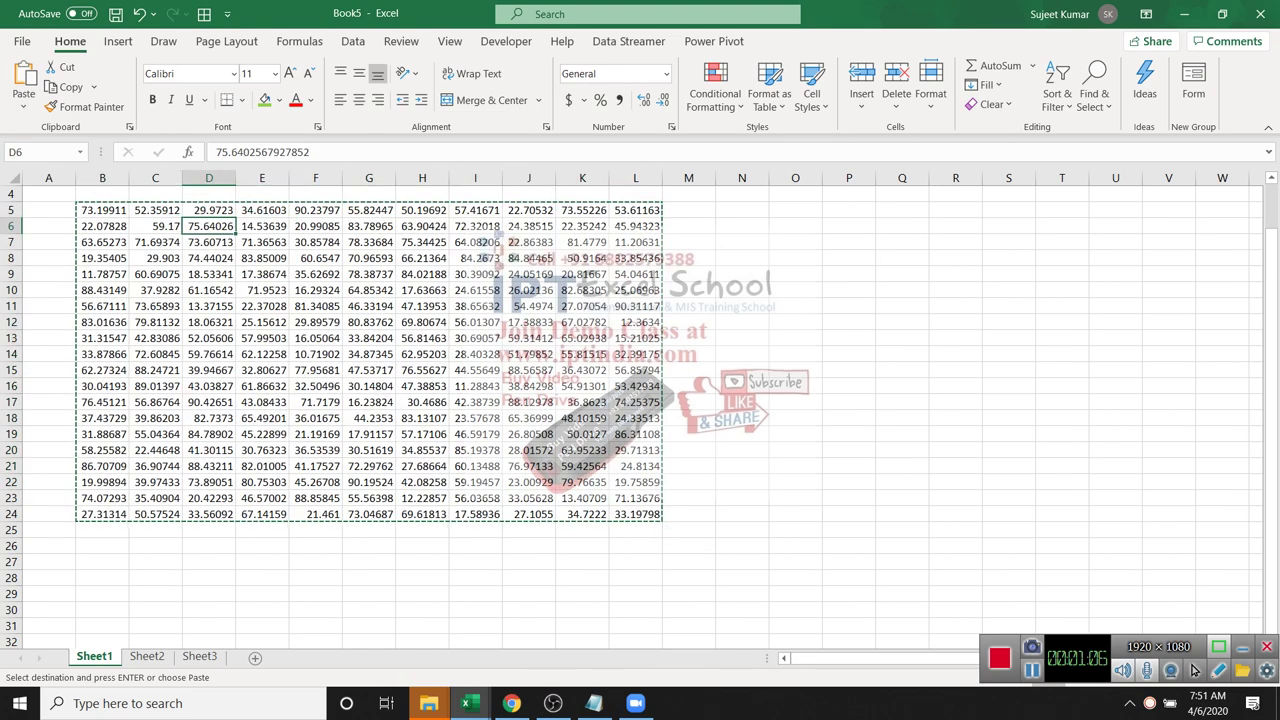
Select the B5:L24 random number grid.
key(Left)
key(Left)
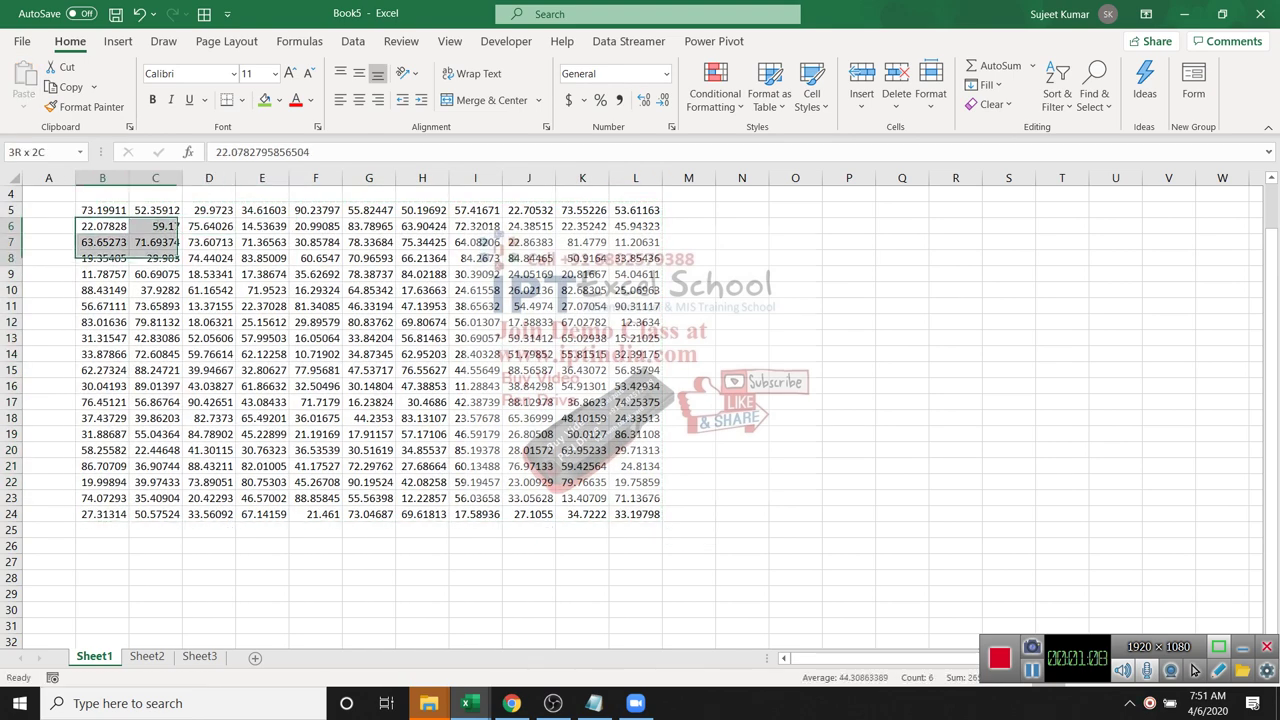
key(shift+Right)
key(shift+Right)
key(shift+Right)
key(shift+Down)
key(shift+Down)
key(shift+Down)
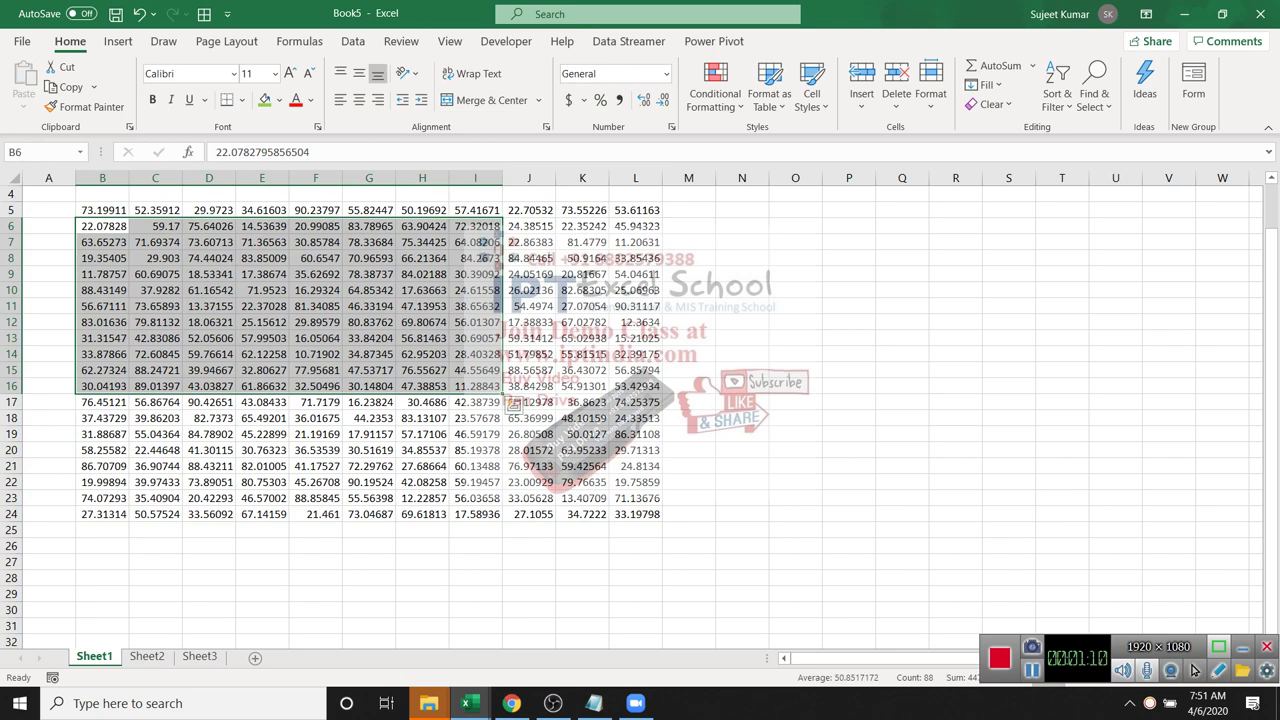
key(shift+BackSpace)
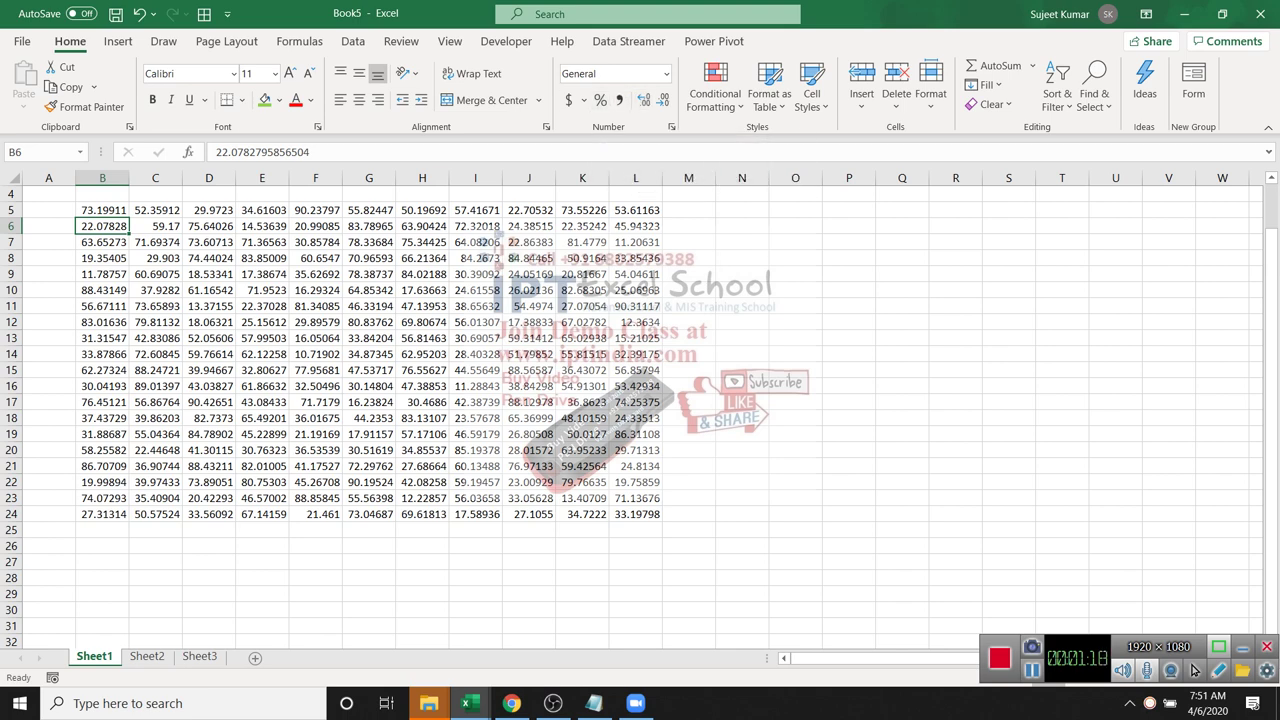
mouse_move(102, 210)
mouse_down()
mouse_move(635, 498)
mouse_move(635, 514)
mouse_up()
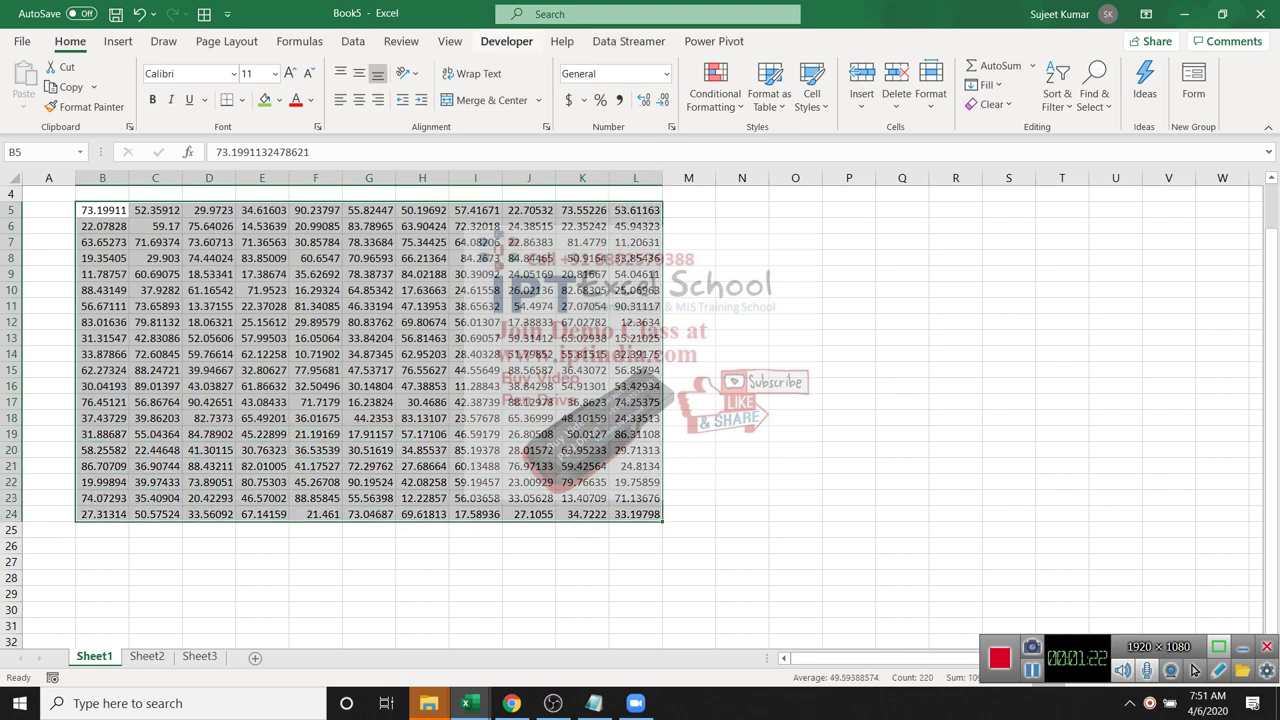
Launch the Visual Basic editor for Book5 from the Developer tab and bring up its Insert menu.
click(506, 41)
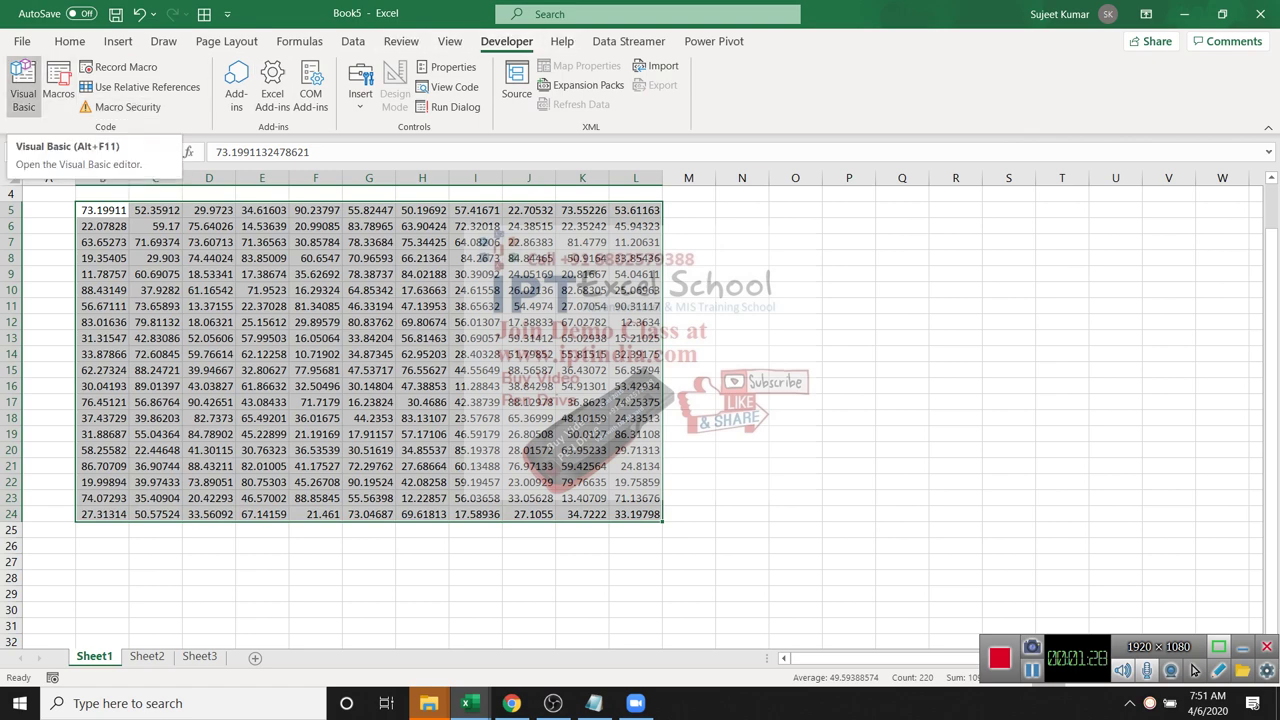
click(23, 90)
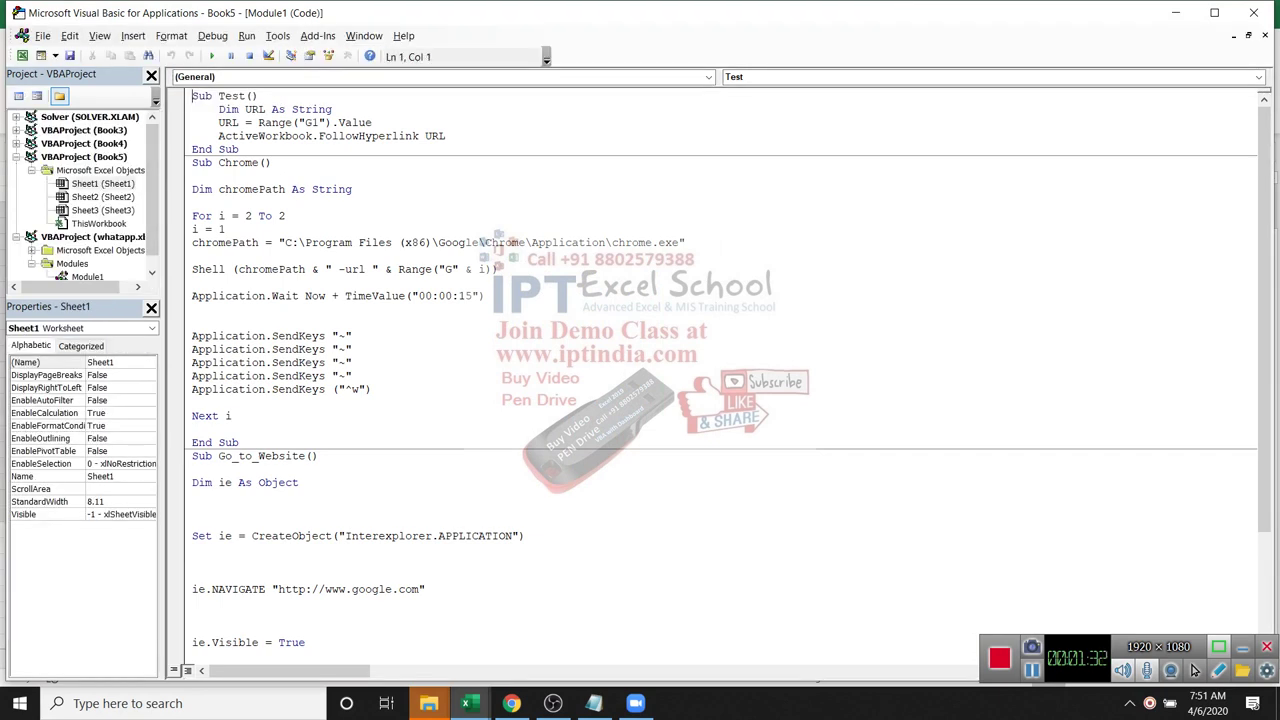
click(133, 36)
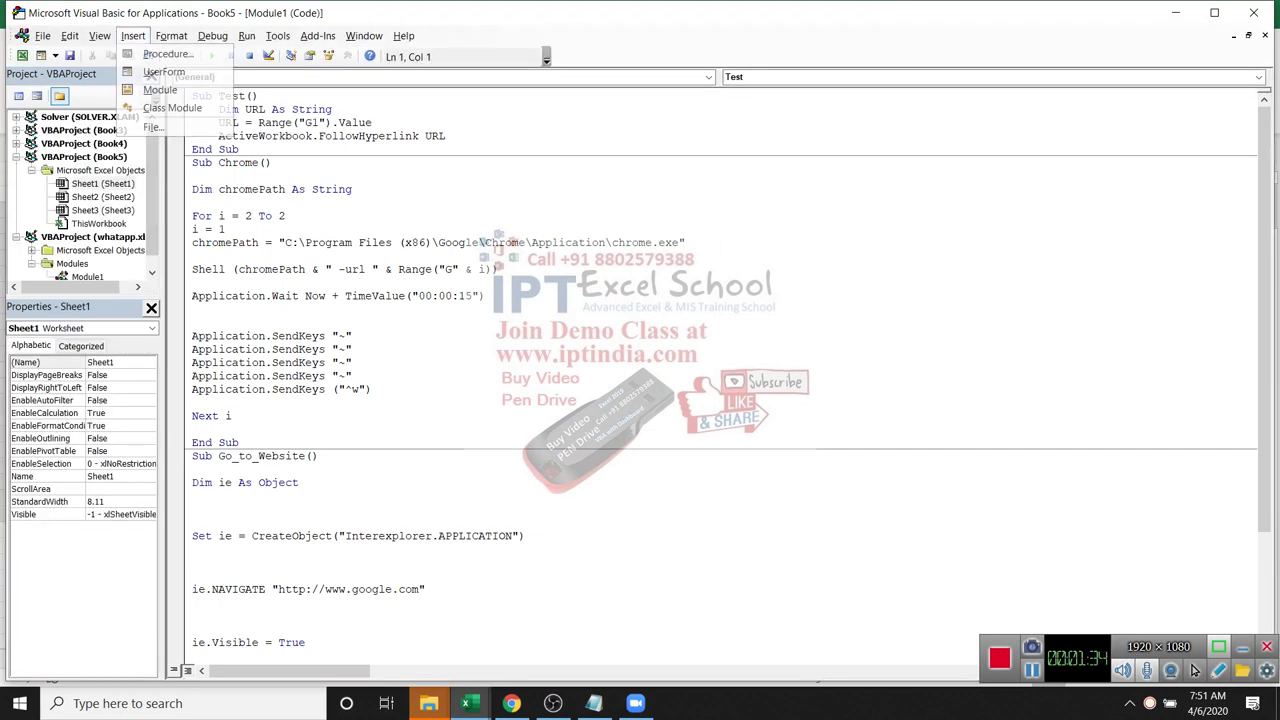
Insert a new module and create the Sub chrnd() procedure.
click(160, 90)
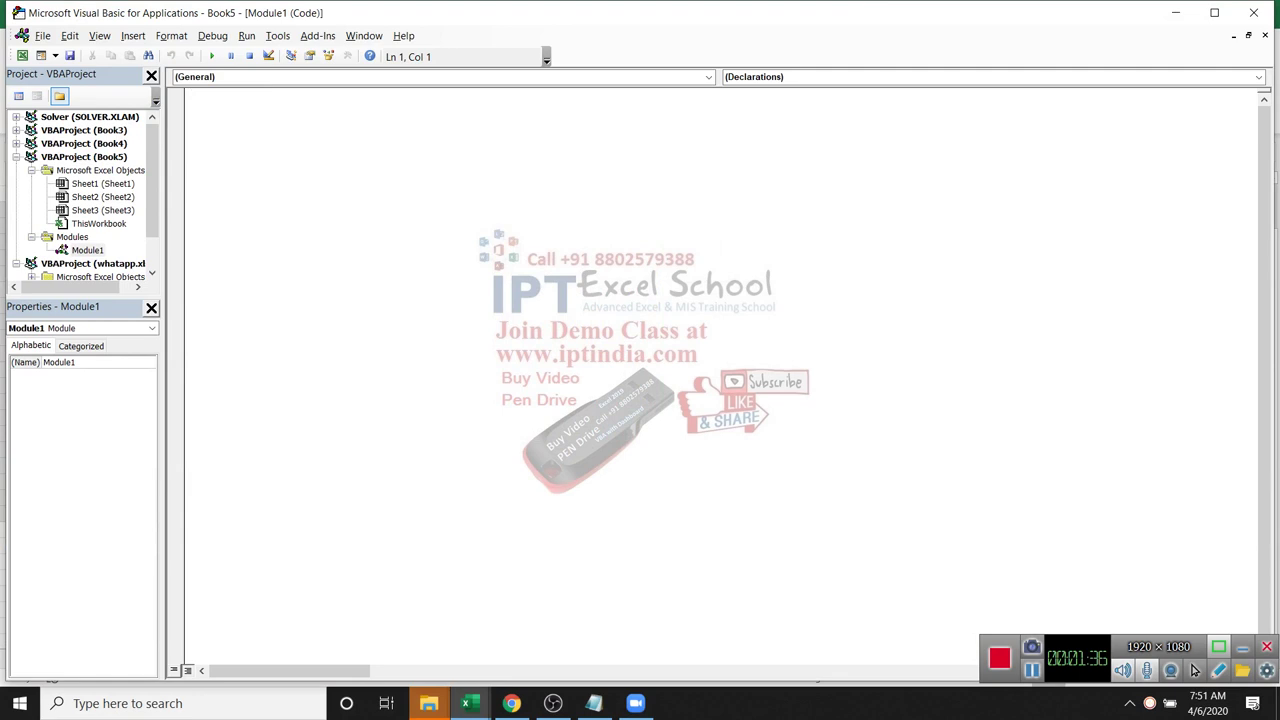
text(sub )
text(chr)
text(nd())
key(Return)
Declare Dim r As Range and start a For Each r In Selection line.
key(Return)
key(Return)
key(Return)
key(Up)
key(Up)
text(dim r as e)
key(BackSpace)
text(ra)
key(Tab)
key(Return)
key(Return)
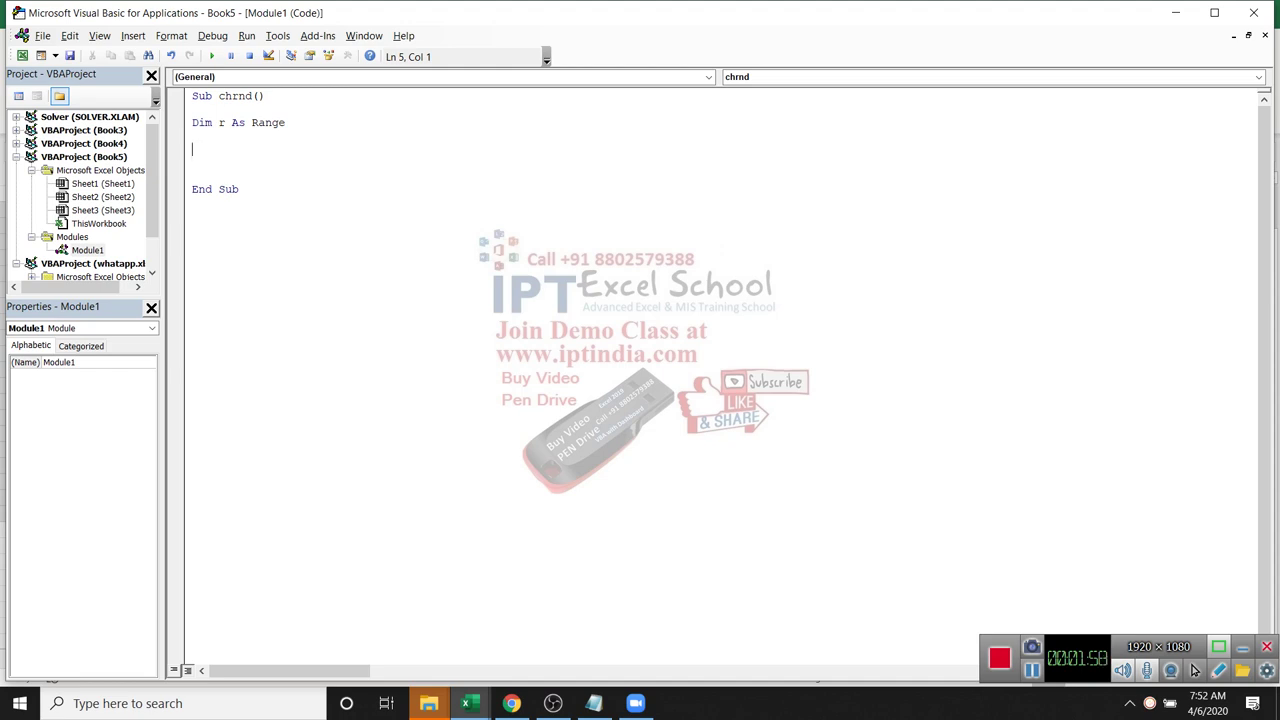
text(for )
text(each )
text(r in selection)
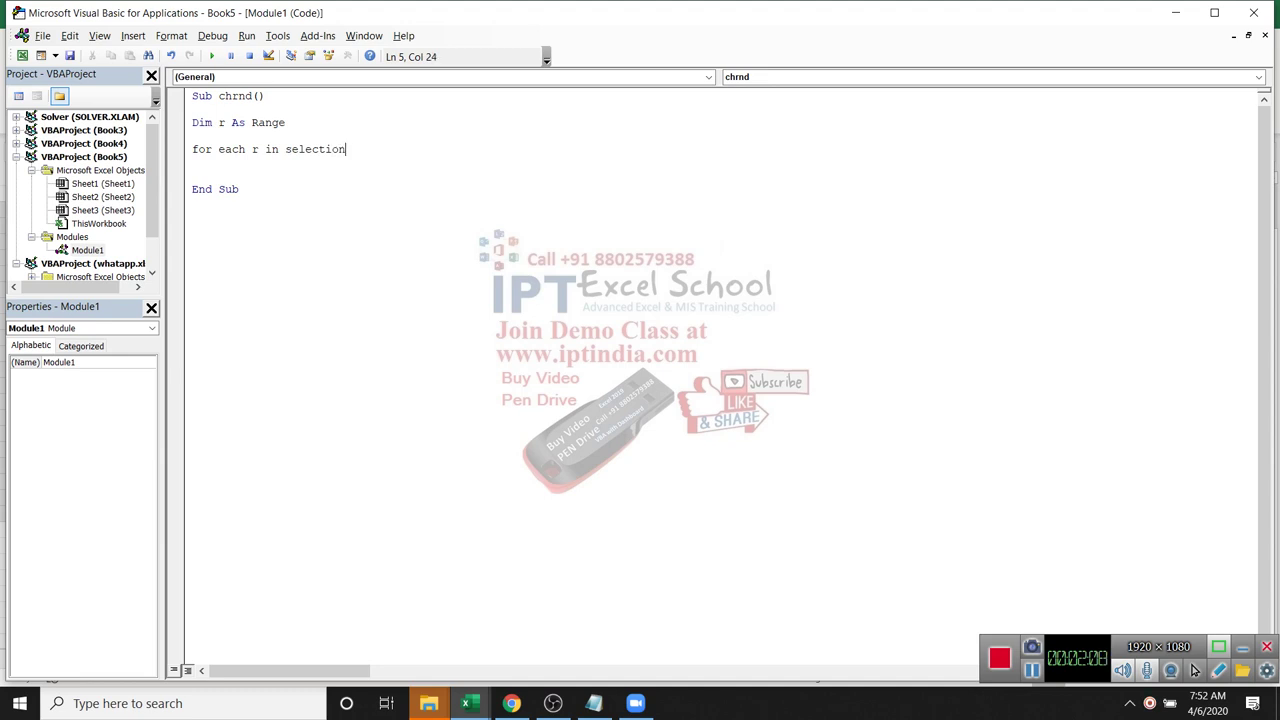
Close the loop with Next r and make room for its body.
key(Return)
key(Return)
key(Return)
text(next)
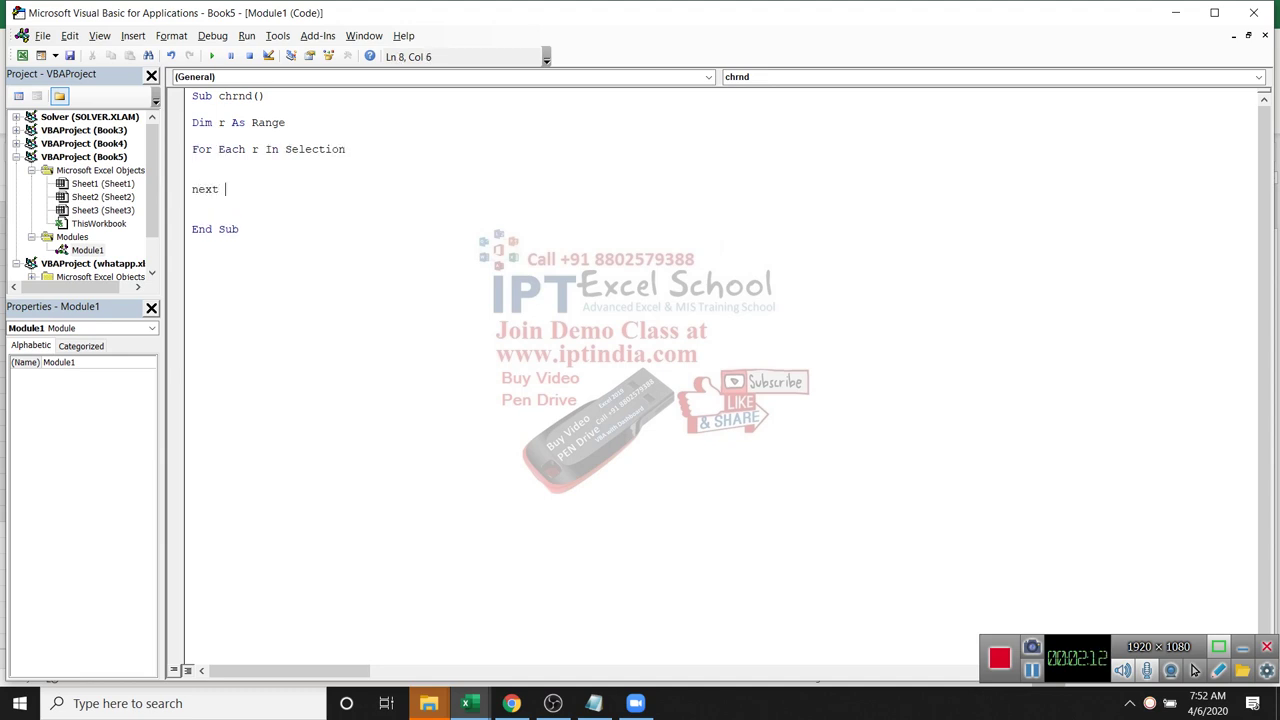
text(r)
key(Up)
key(Up)
key(Return)
key(Up)
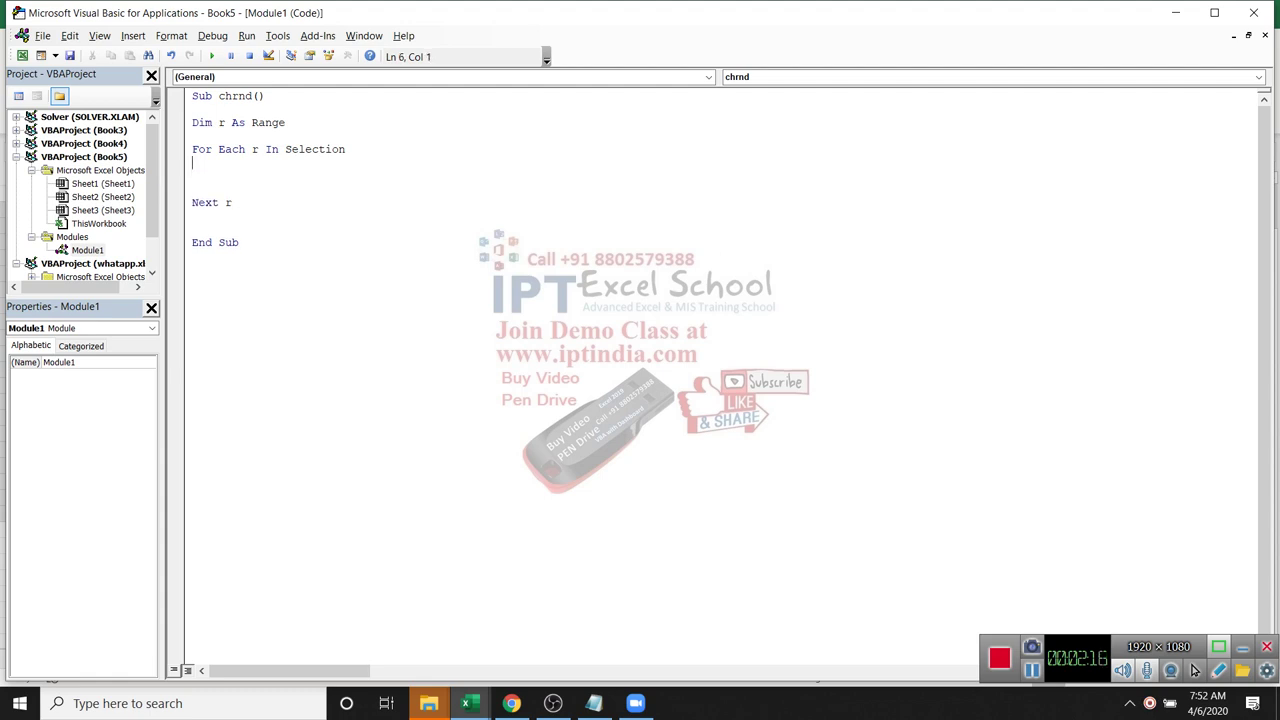
key(Down)
Write r.Value = Format(r.Value, "##") inside the loop.
text(r.v)
key(Down)
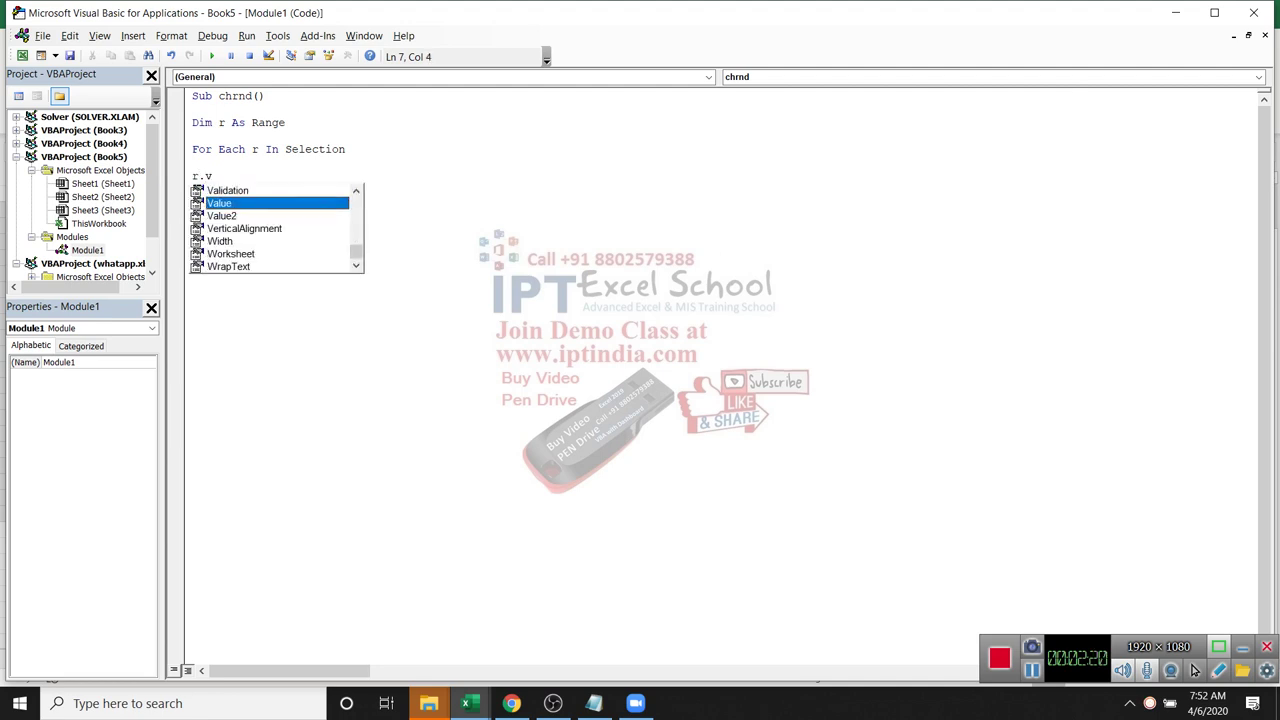
key(Tab)
text(=format)
text(()
text(r.valu)
key(Tab)
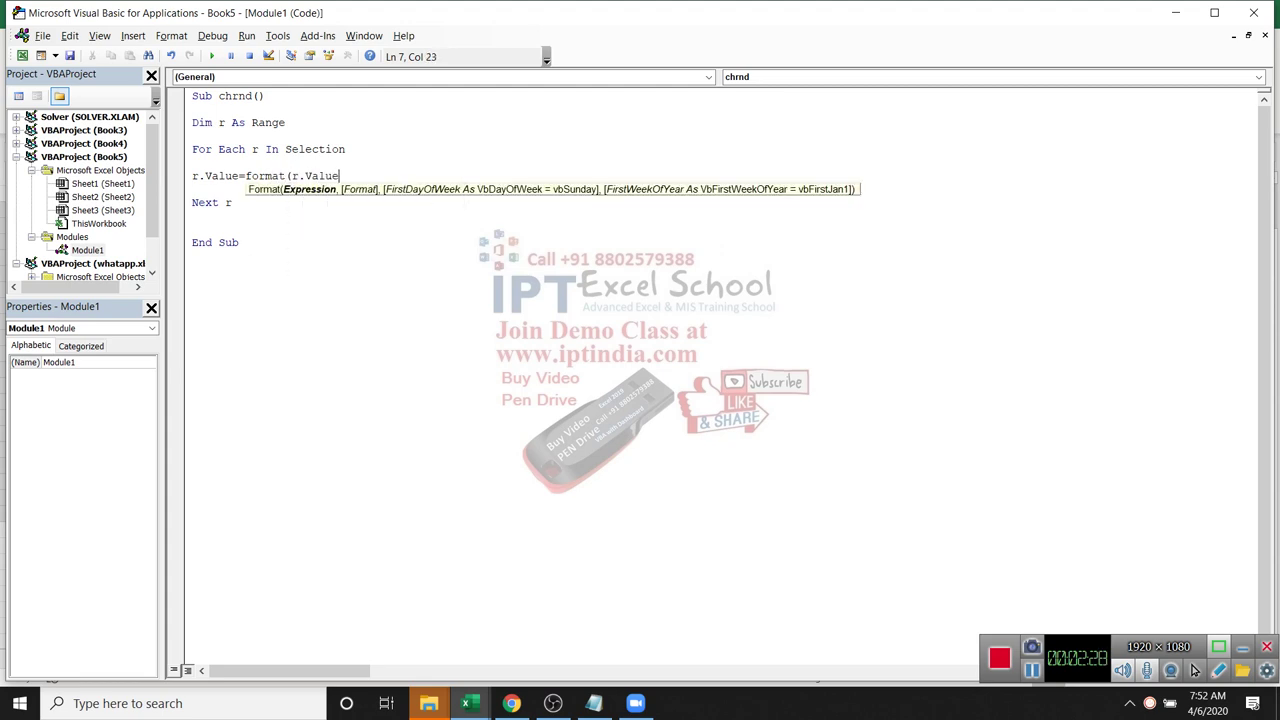
text(,")
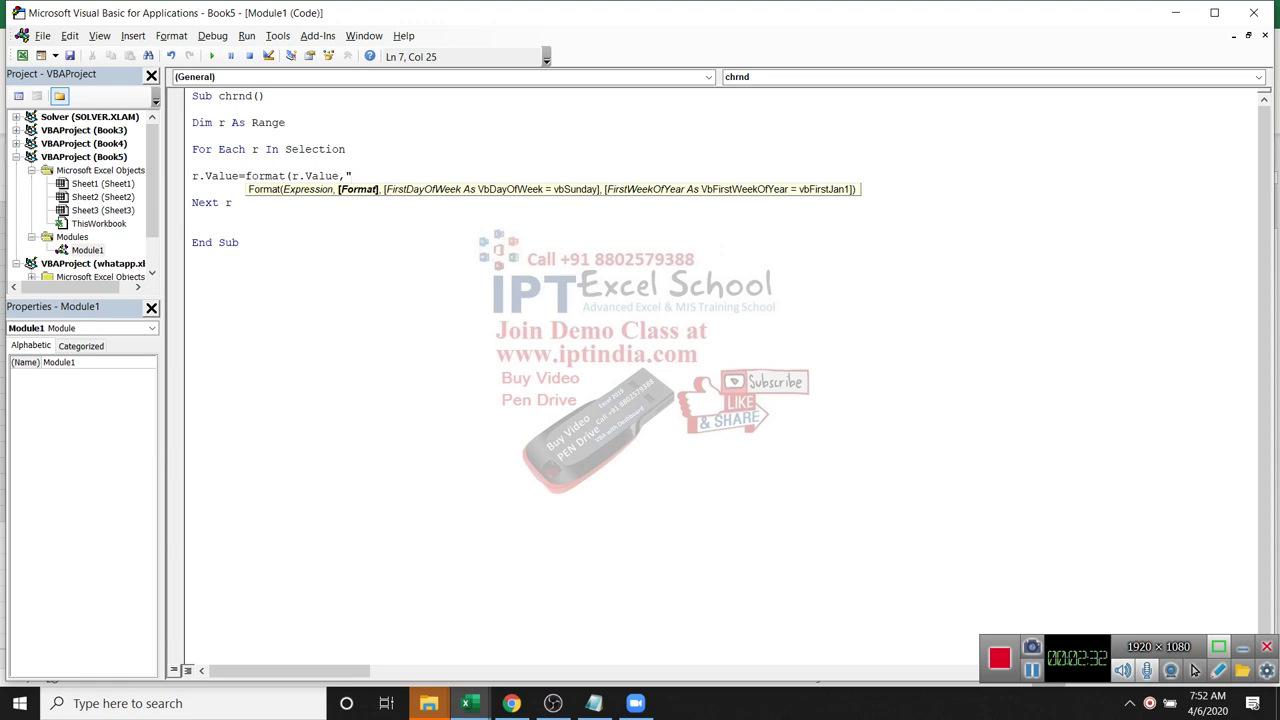
text(##")
text())
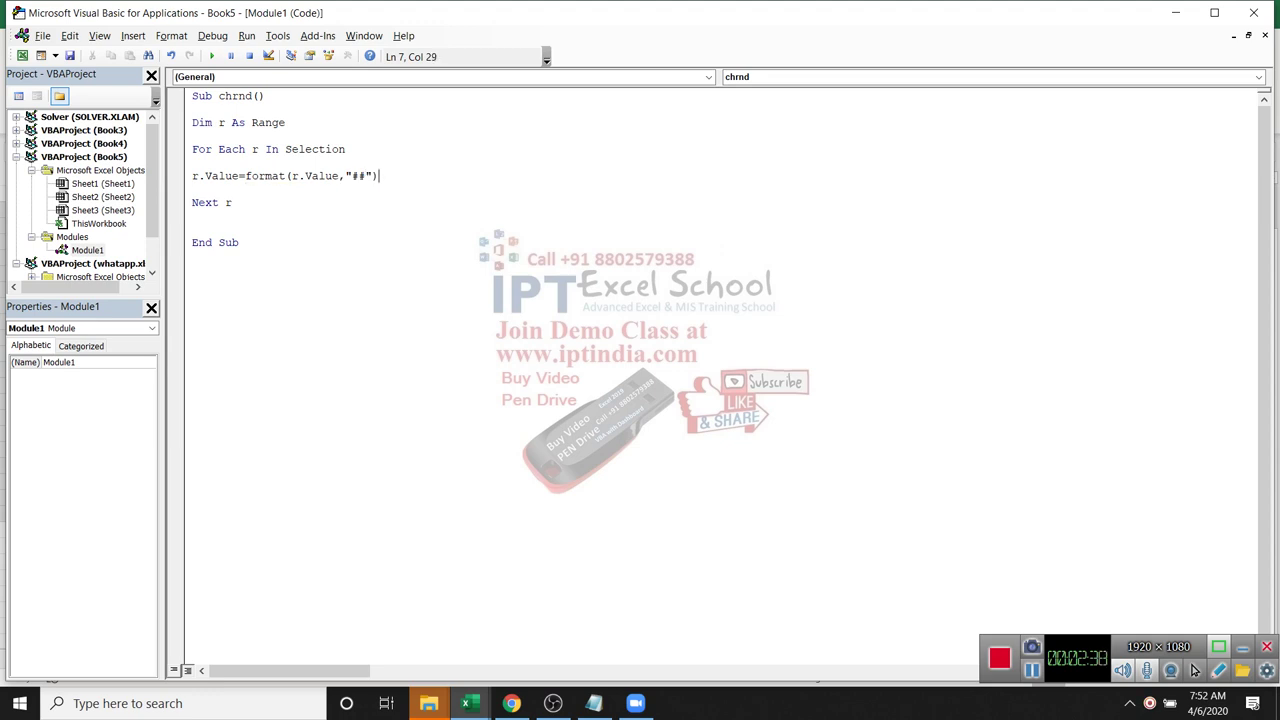
click(193, 228)
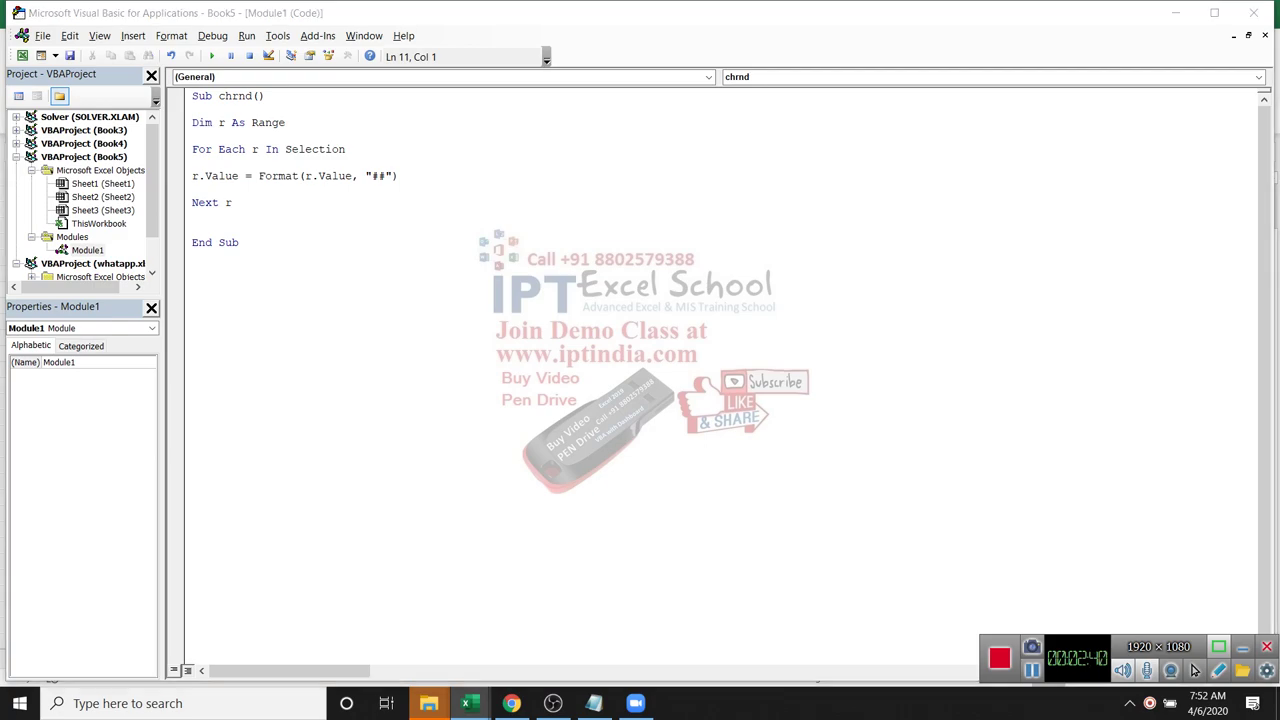
Select B7:D13 in the workbook and run chrnd to make whole numbers.
key(alt+F11)
key(alt+Tab)
key(alt+F11)
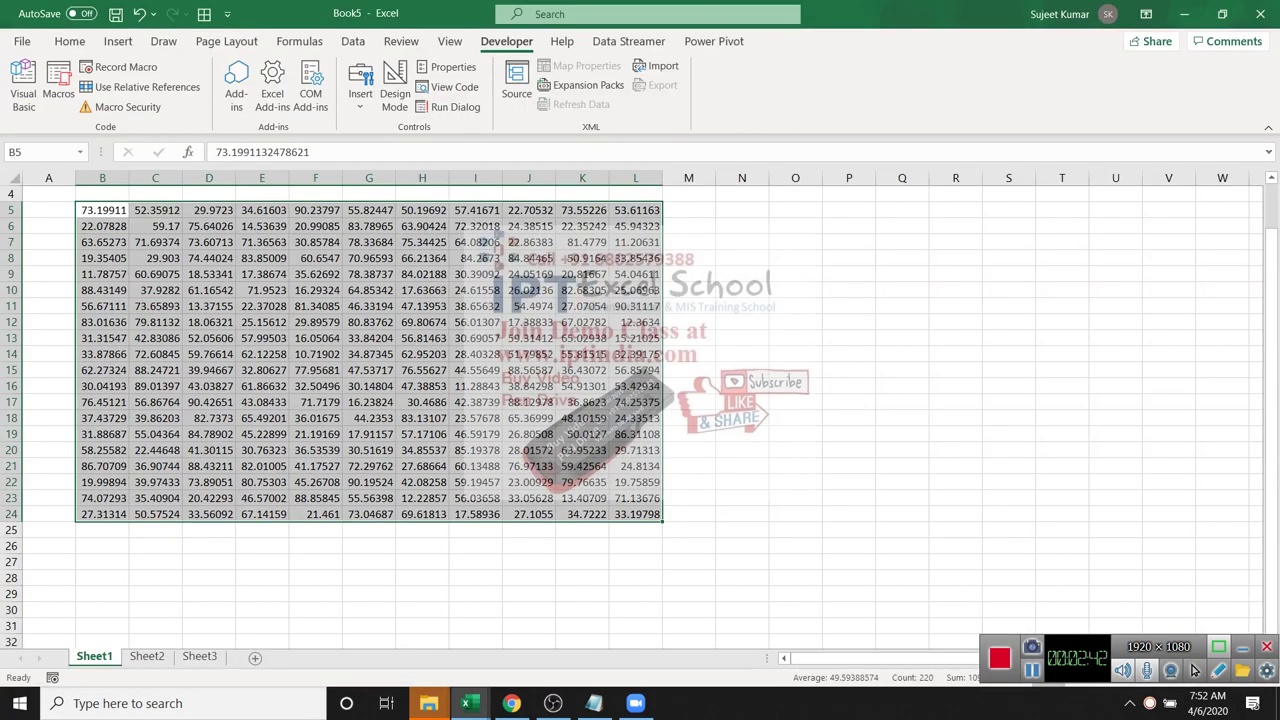
drag(100, 242, 232, 342)
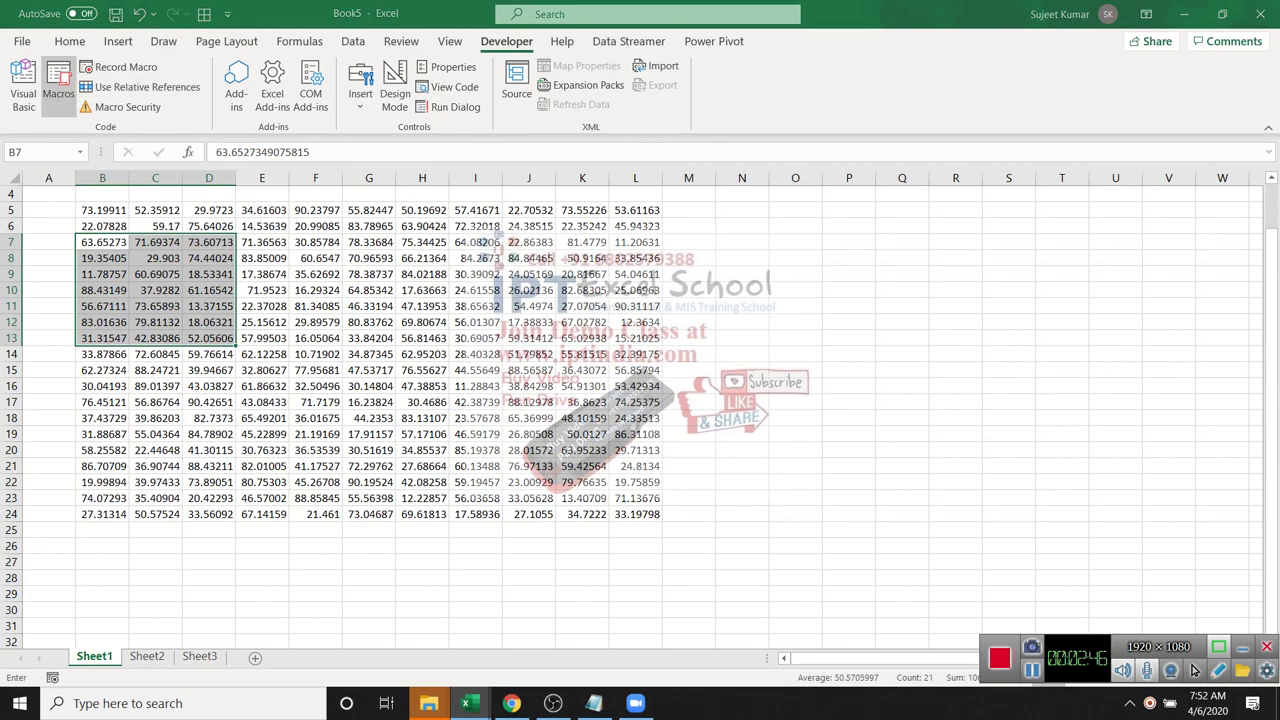
key(alt+F8)
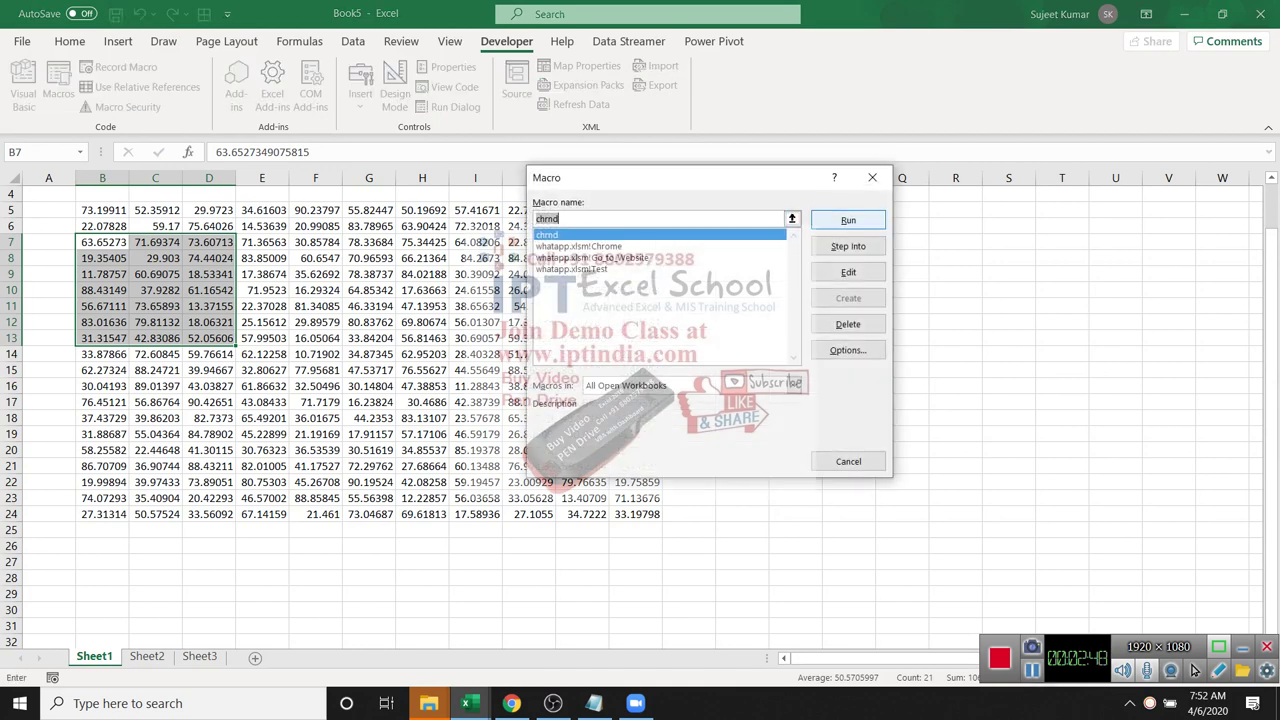
key(Return)
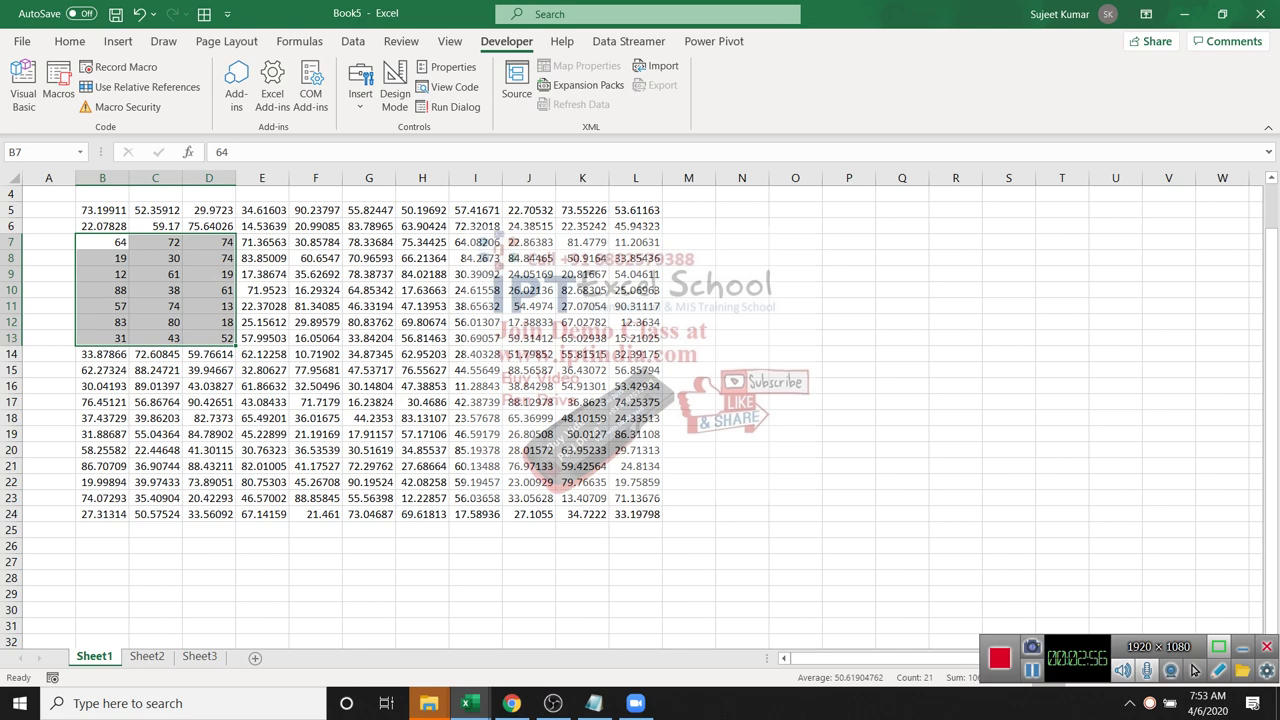
Check the rounded D9 and C9 values, select E7:I13, and go back to the macro code.
click(369, 305)
click(209, 273)
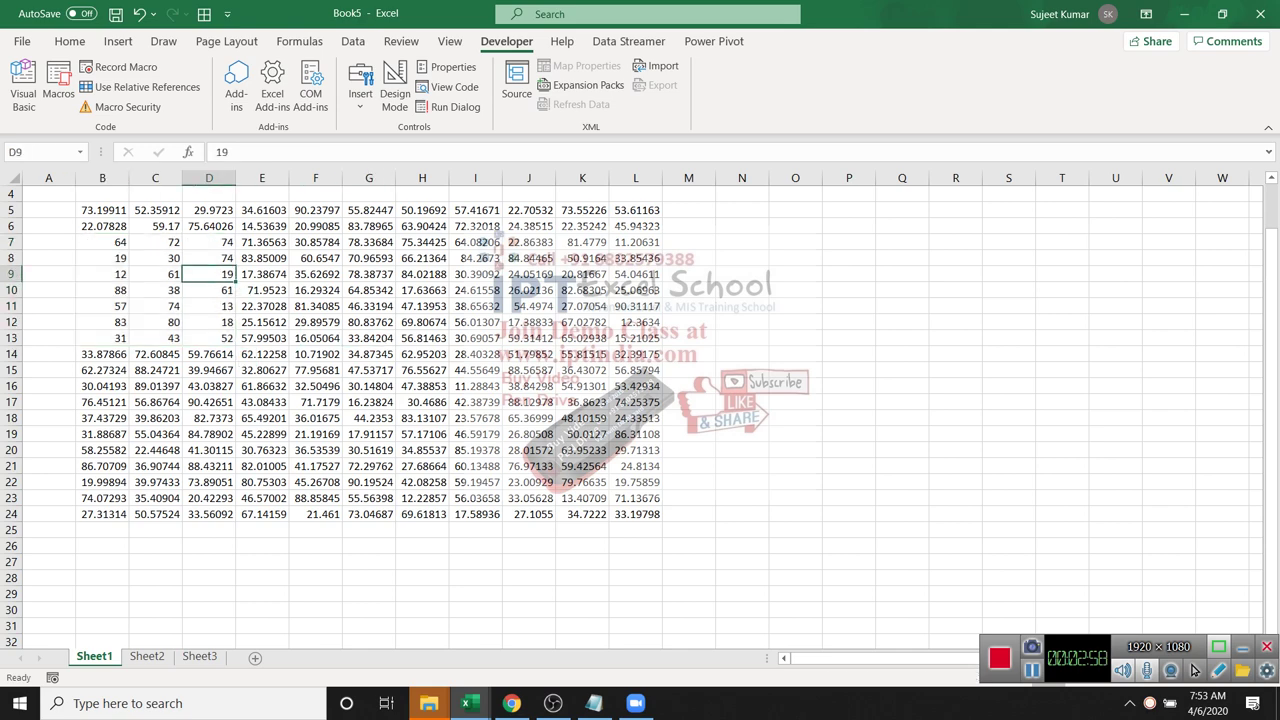
key(Left)
drag(262, 242, 475, 338)
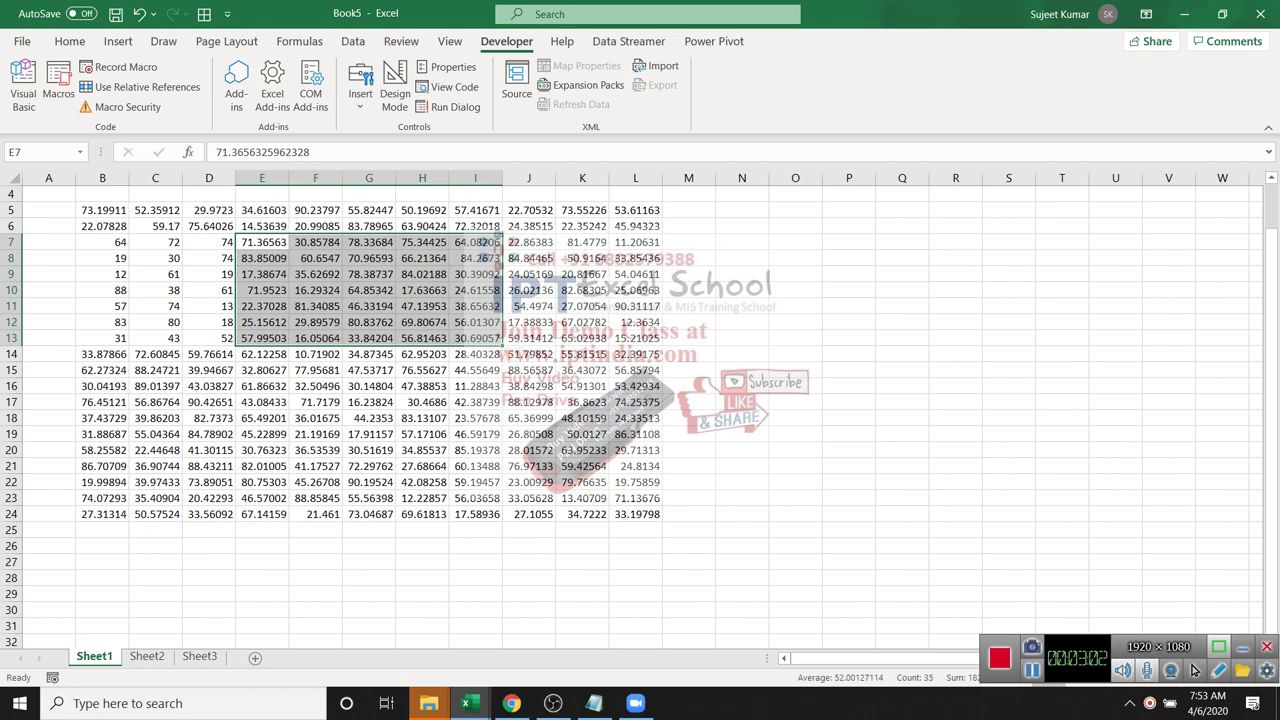
key(alt+F11)
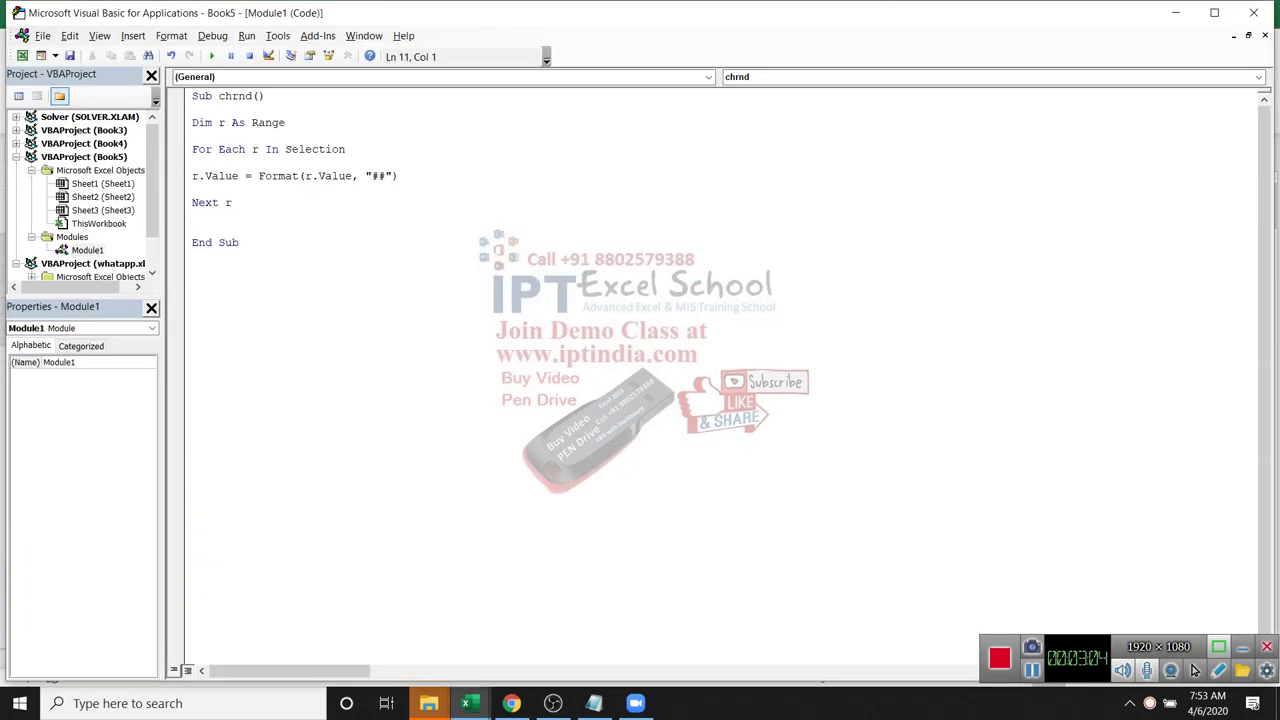
Change the macro's format to "0.00" and run chrnd on E7:I13.
text(0.00)
key(ctrl+End)
key(alt+F11)
key(alt+F8)
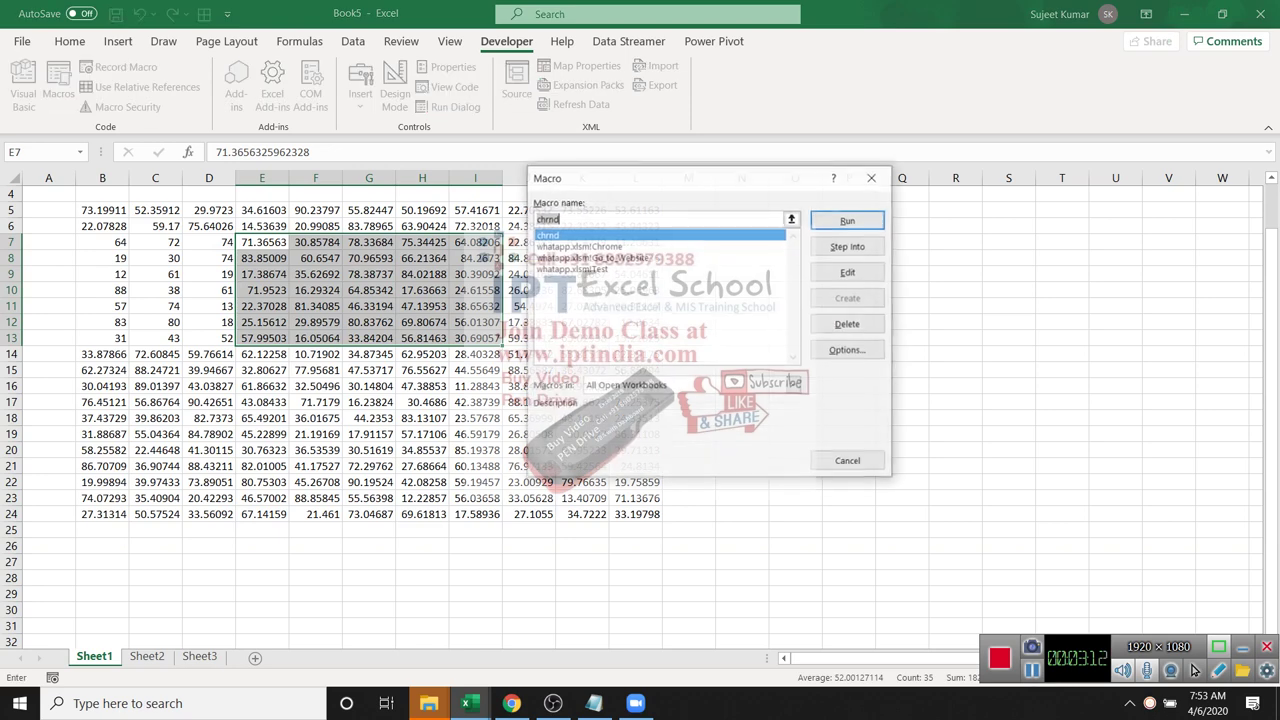
key(Return)
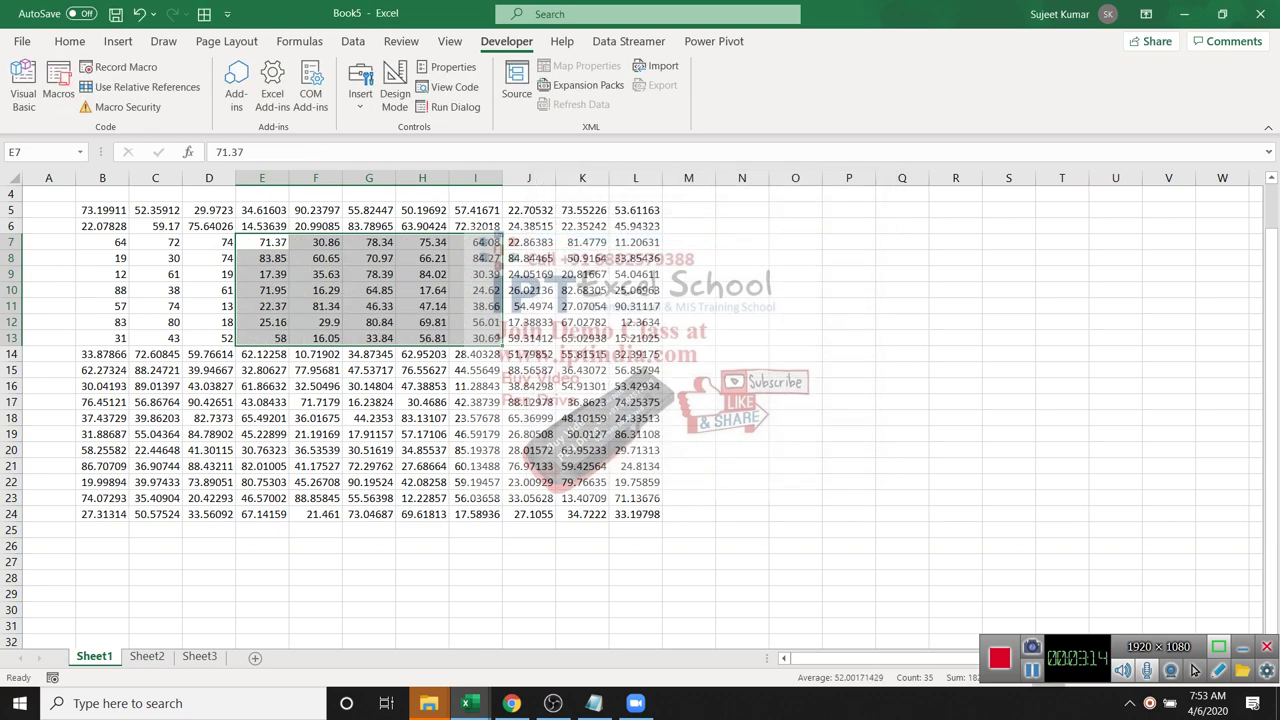
Inspect the two-decimal results in the rounded block.
key(Down)
key(Down)
key(Down)
key(Down)
key(Down)
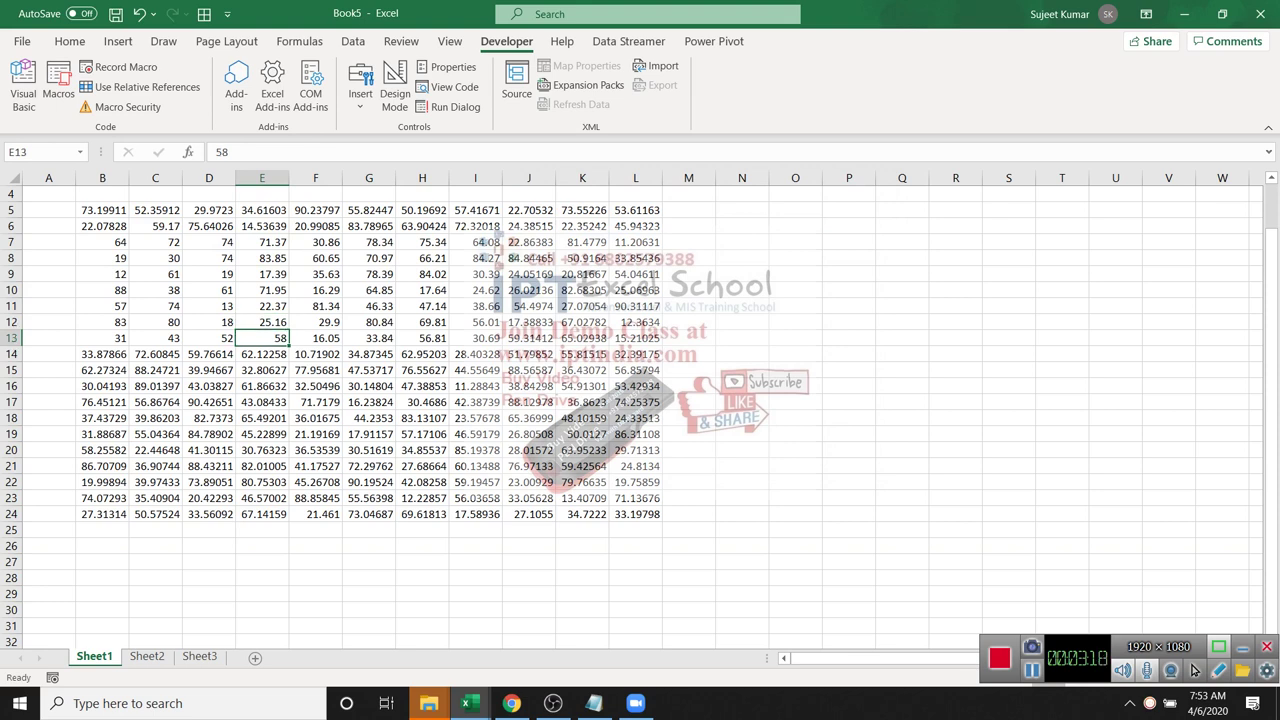
key(Right)
key(Right)
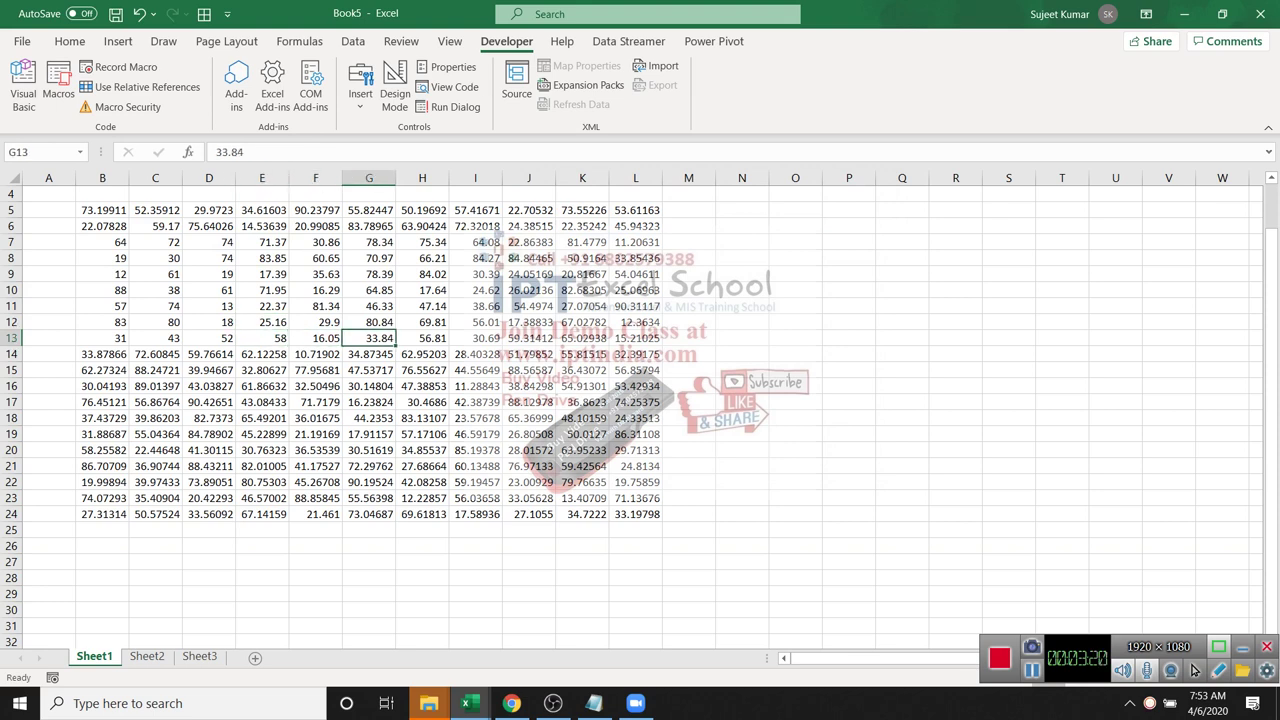
key(Right)
key(shift+Up)
key(shift+Up)
key(shift+Up)
key(shift+Up)
key(shift+Left)
key(shift+Left)
key(shift+Left)
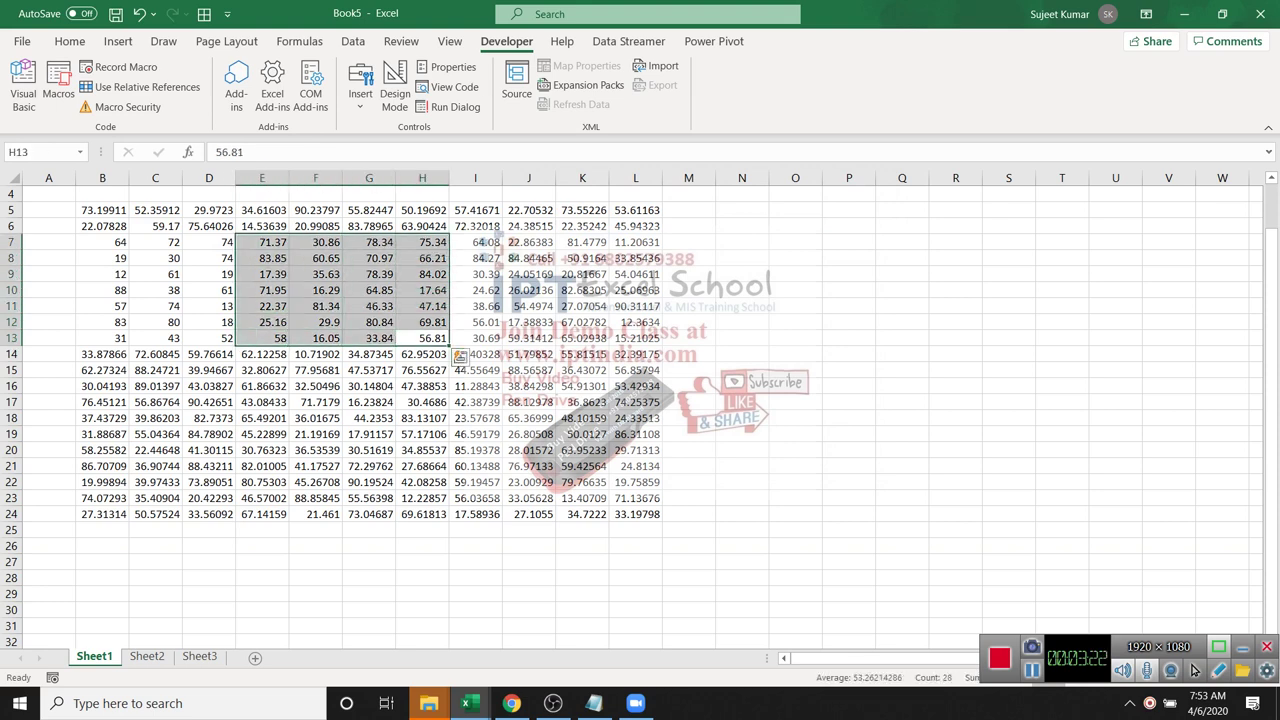
click(208, 370)
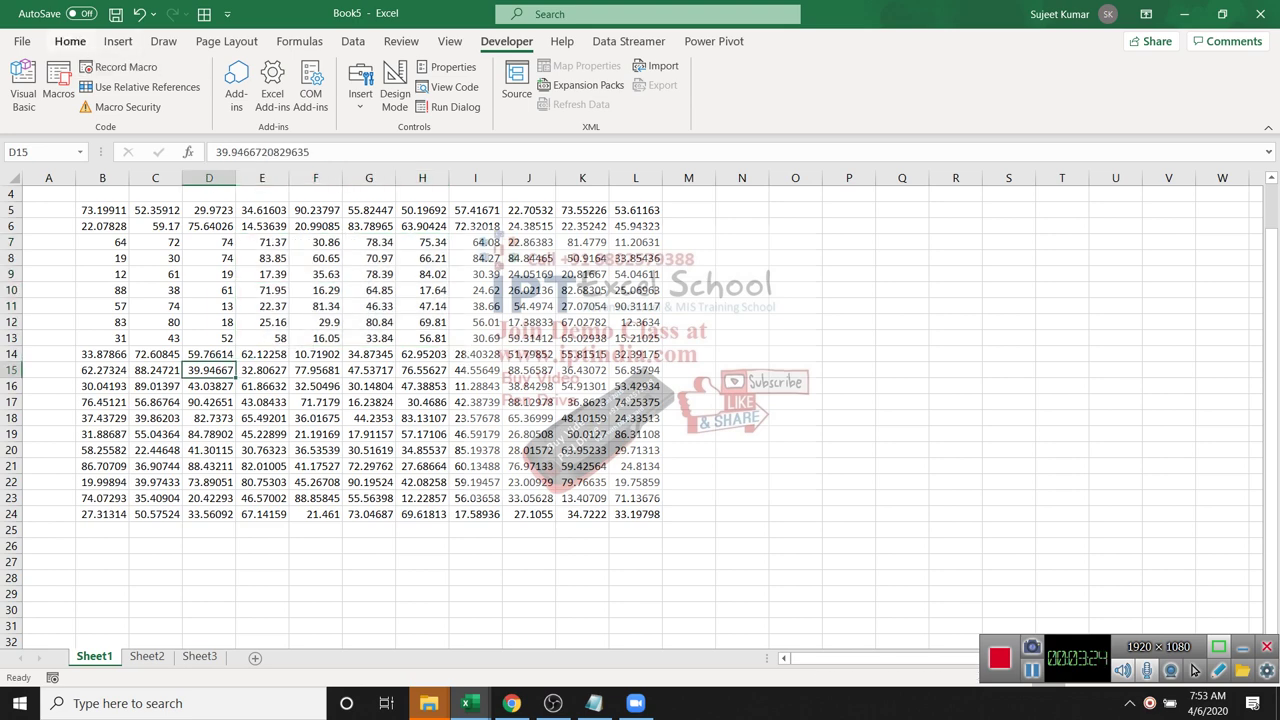
click(69, 41)
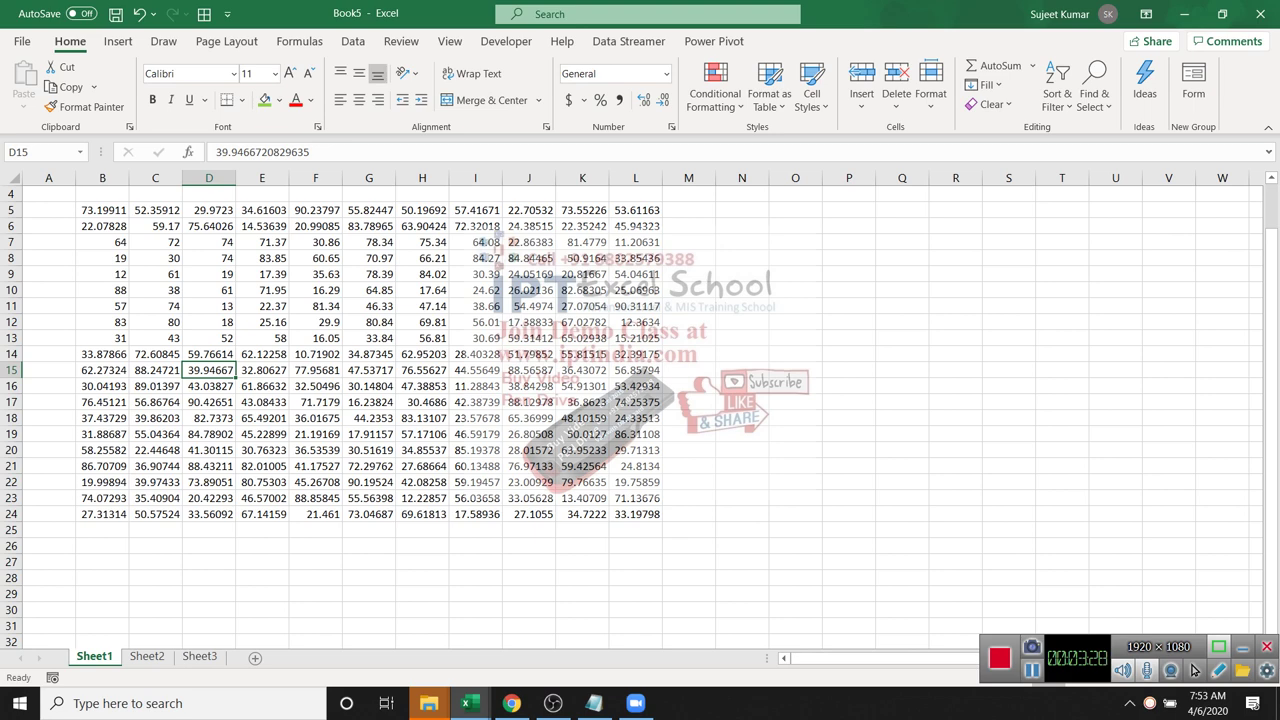
click(671, 127)
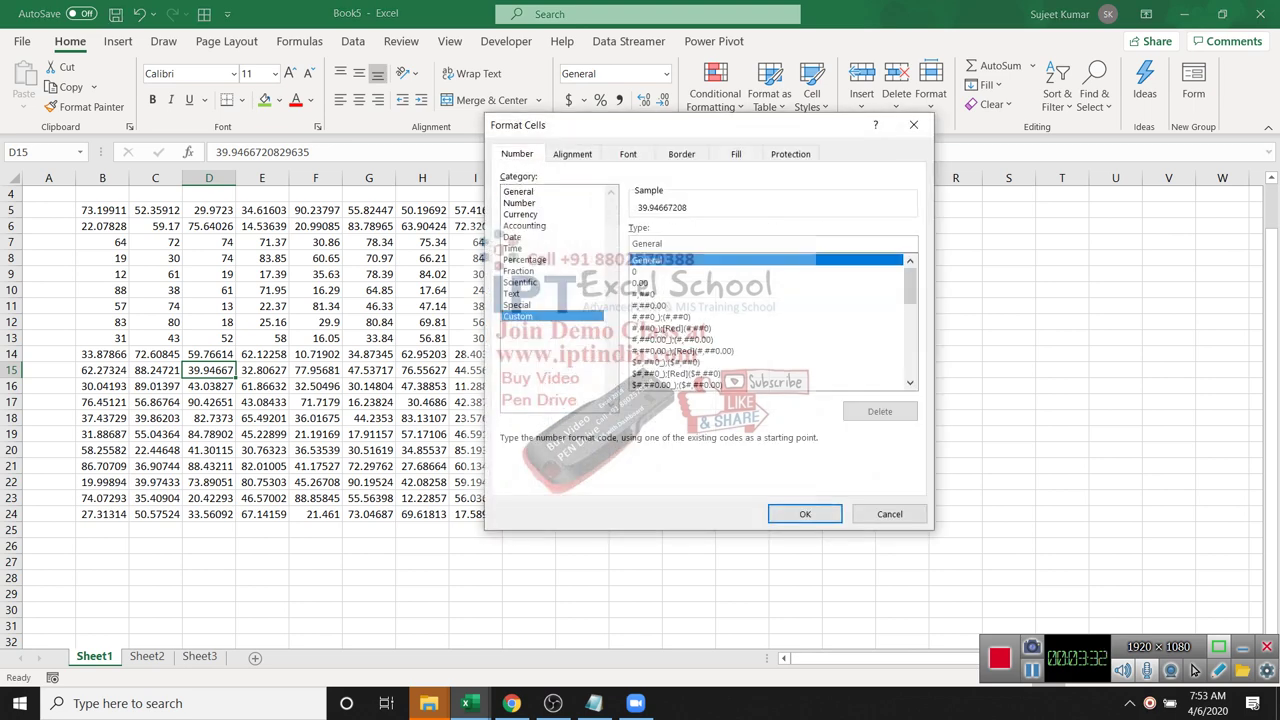
click(913, 124)
key(alt+F11)
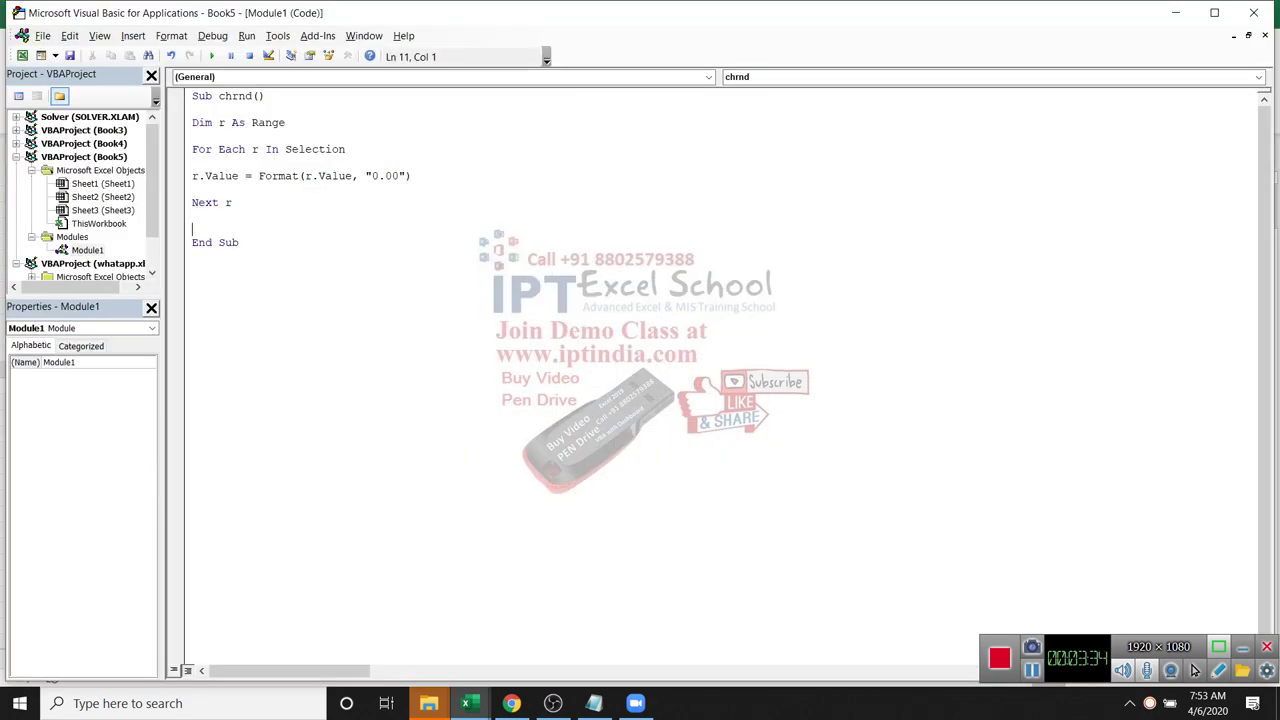
key(Up)
key(Up)
key(Up)
key(End)
key(alt+F11)
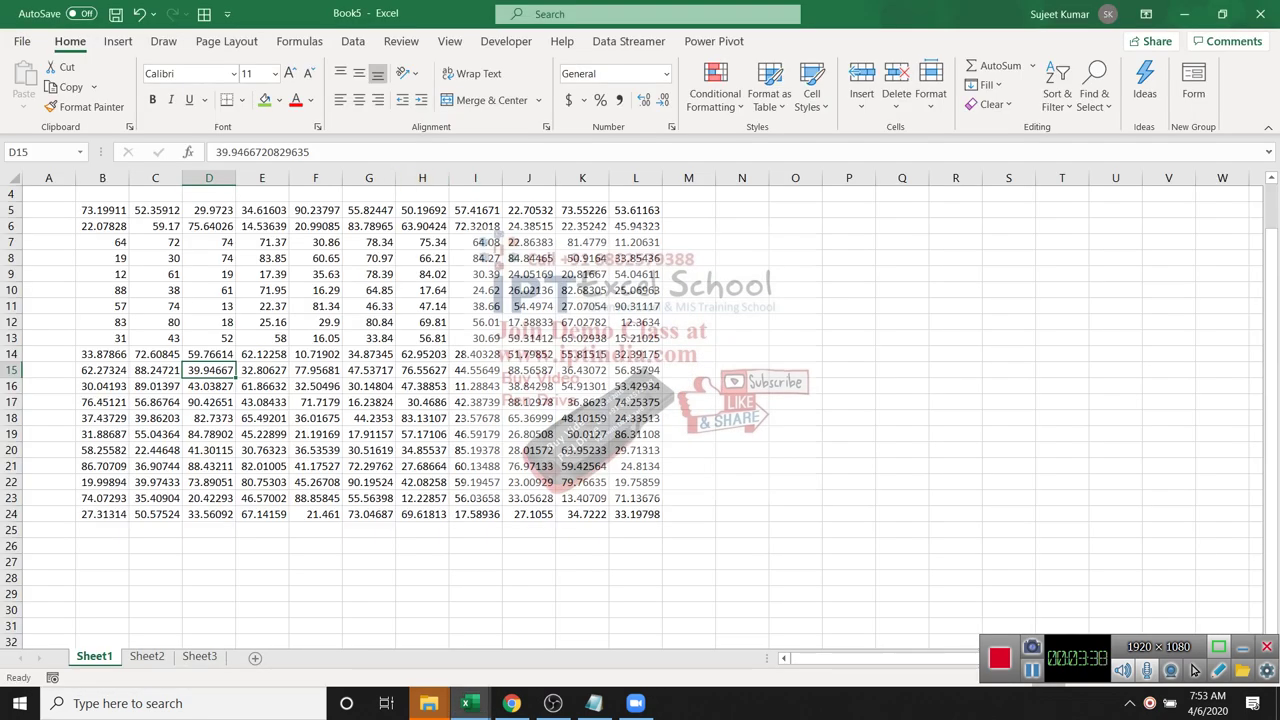
Select the scattered cells C16, G16, J16, J20, F20 and C20.
drag(155, 258, 475, 290)
drag(582, 370, 369, 440)
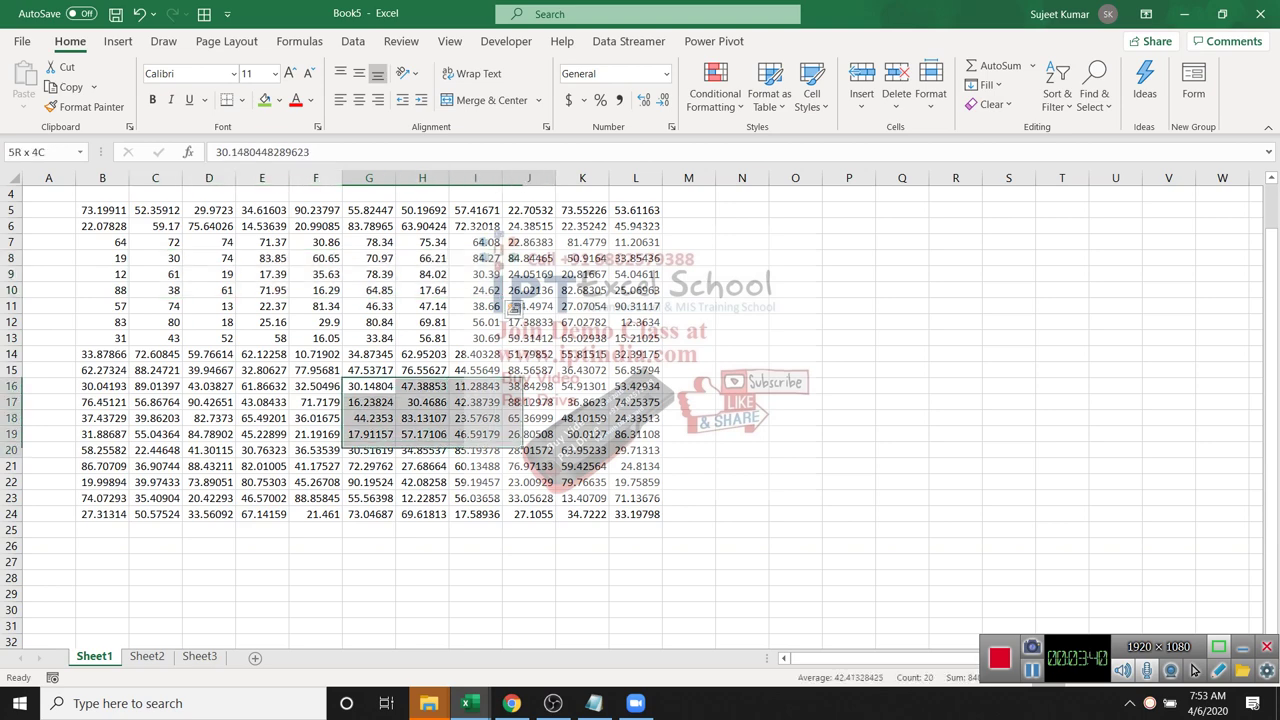
click(582, 370)
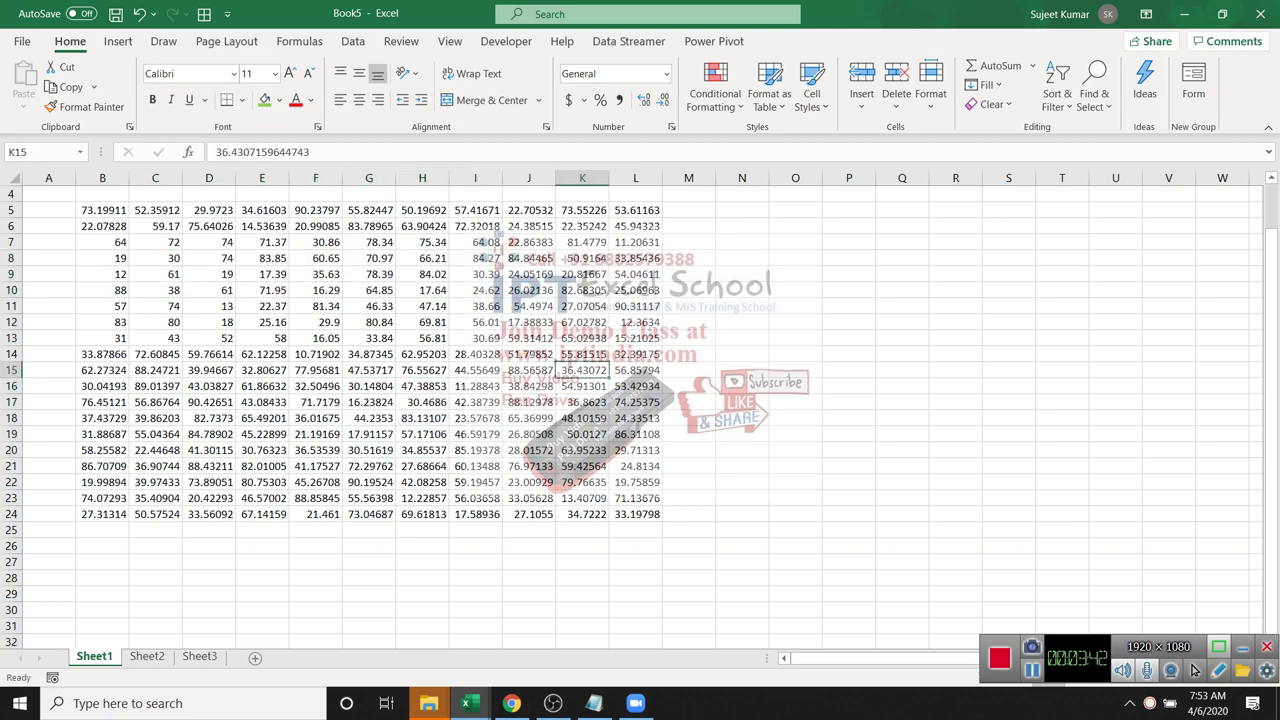
click(155, 386)
ctrl+click(369, 386)
ctrl+click(529, 386)
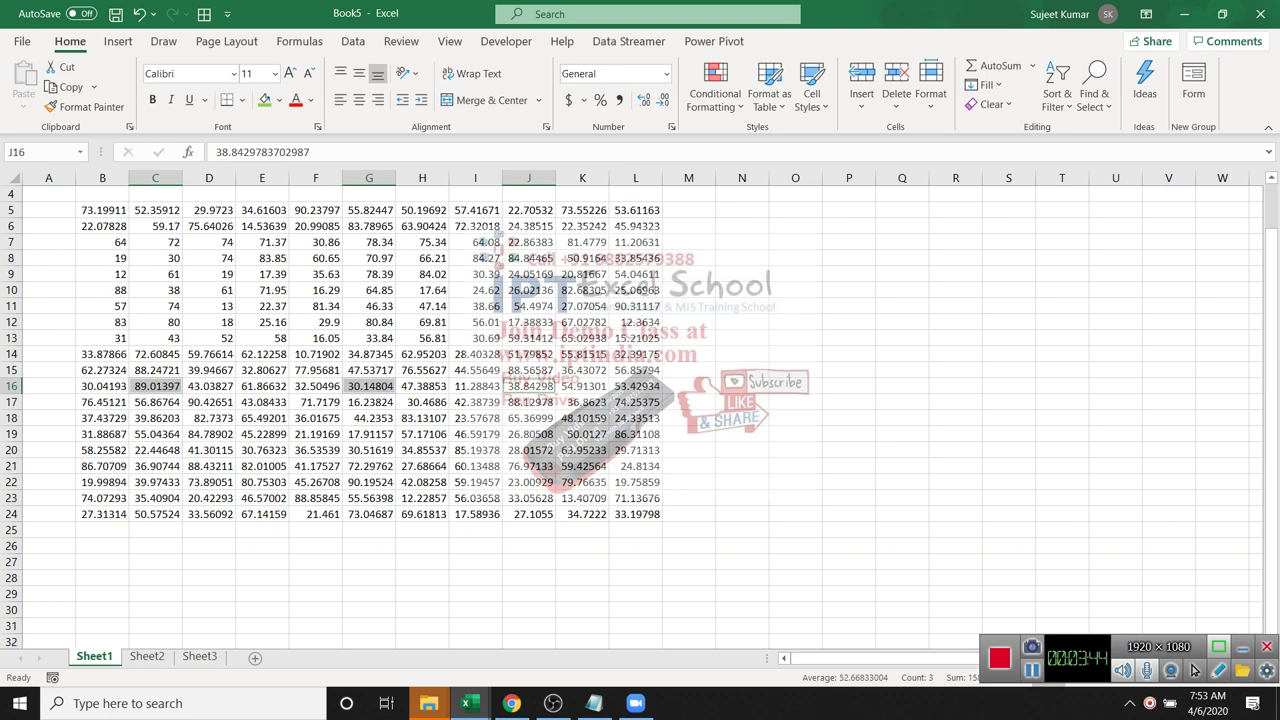
ctrl+click(529, 450)
ctrl+click(315, 450)
ctrl+click(155, 450)
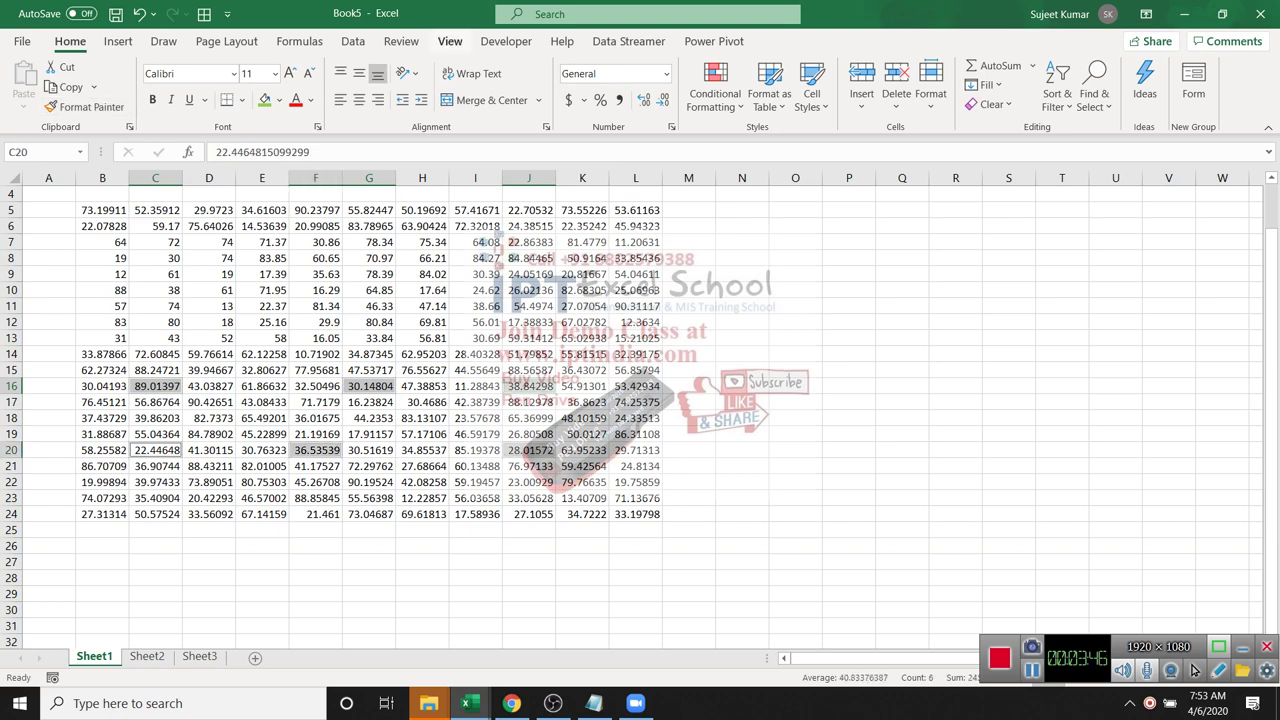
Run chrnd on those cells and check rounded results such as F20.
click(506, 41)
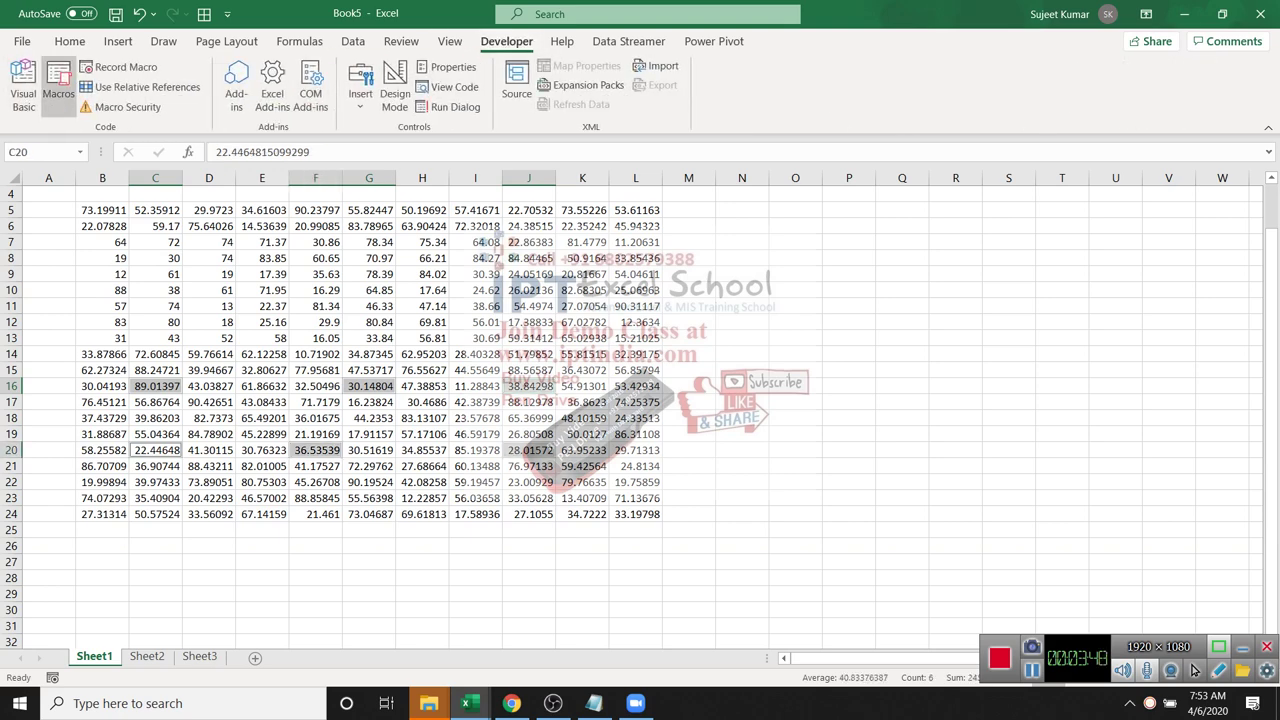
click(58, 85)
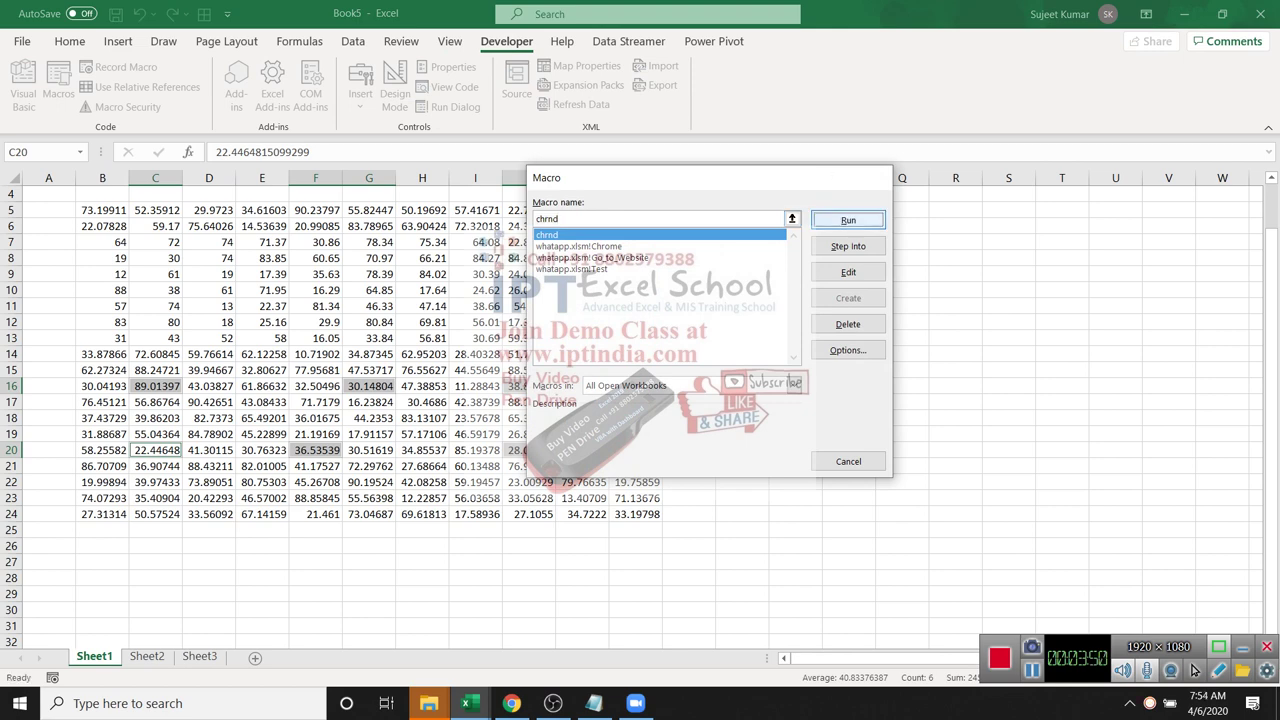
key(Return)
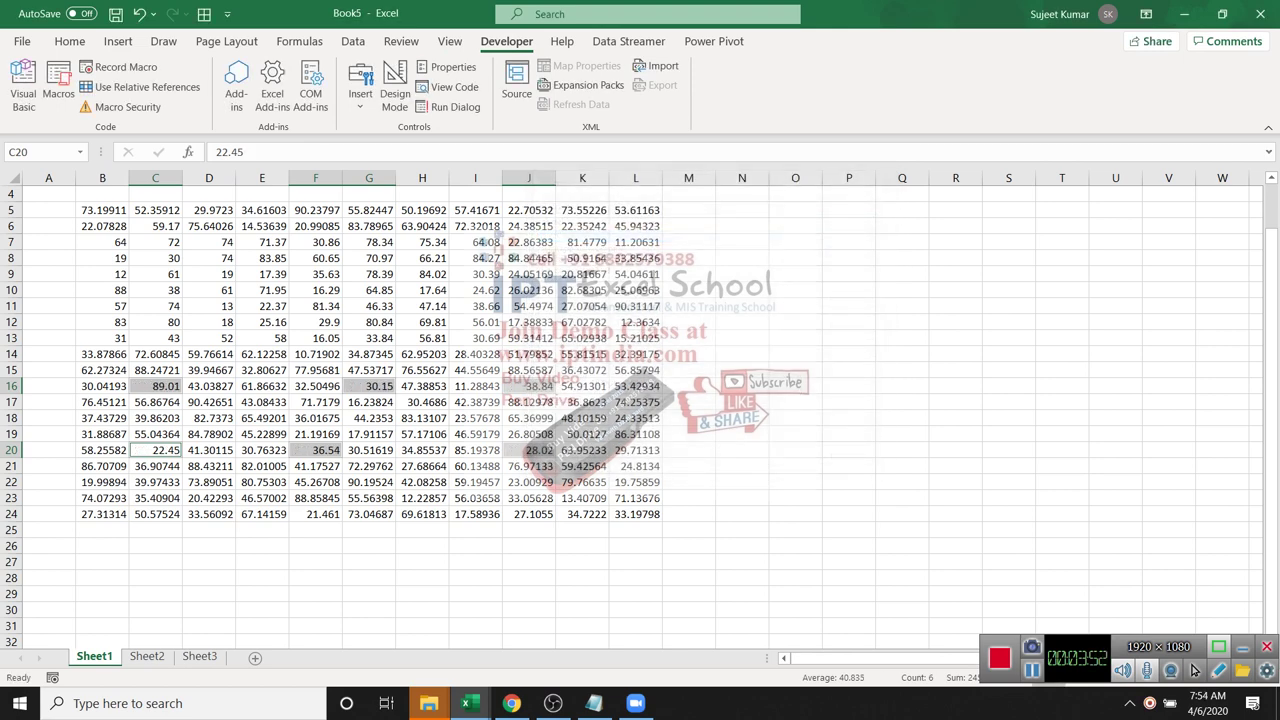
click(369, 402)
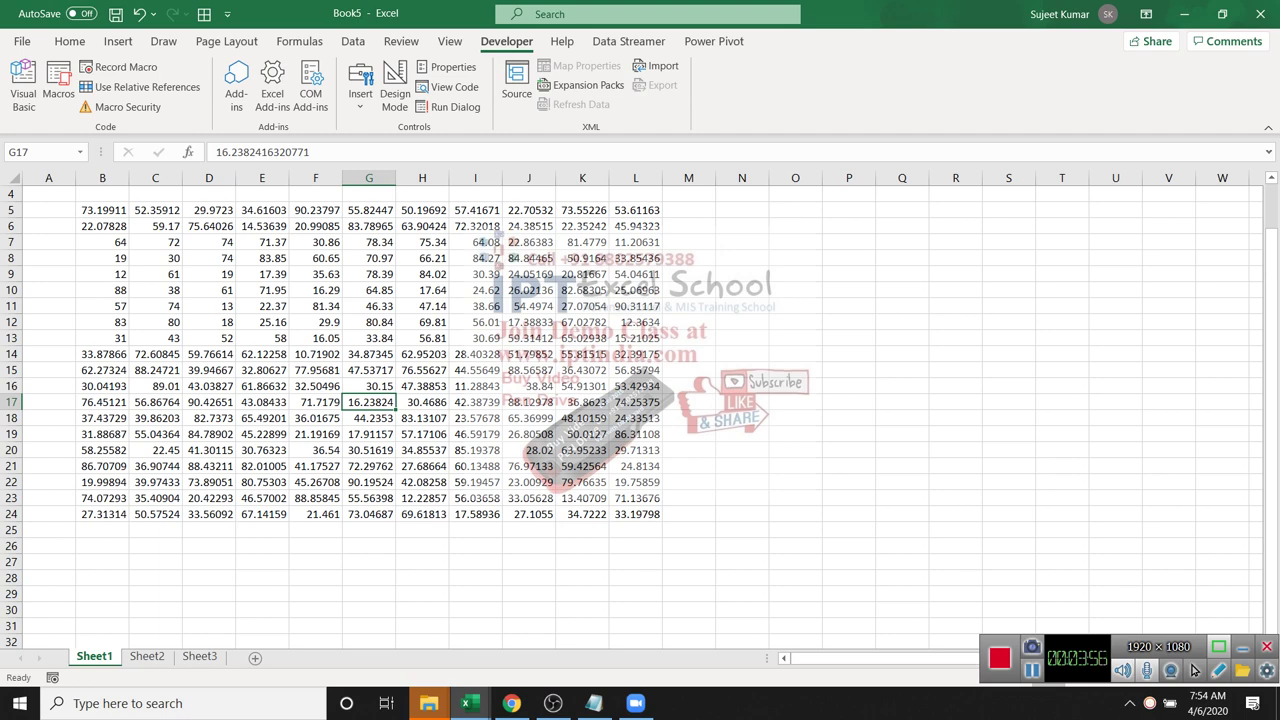
click(316, 450)
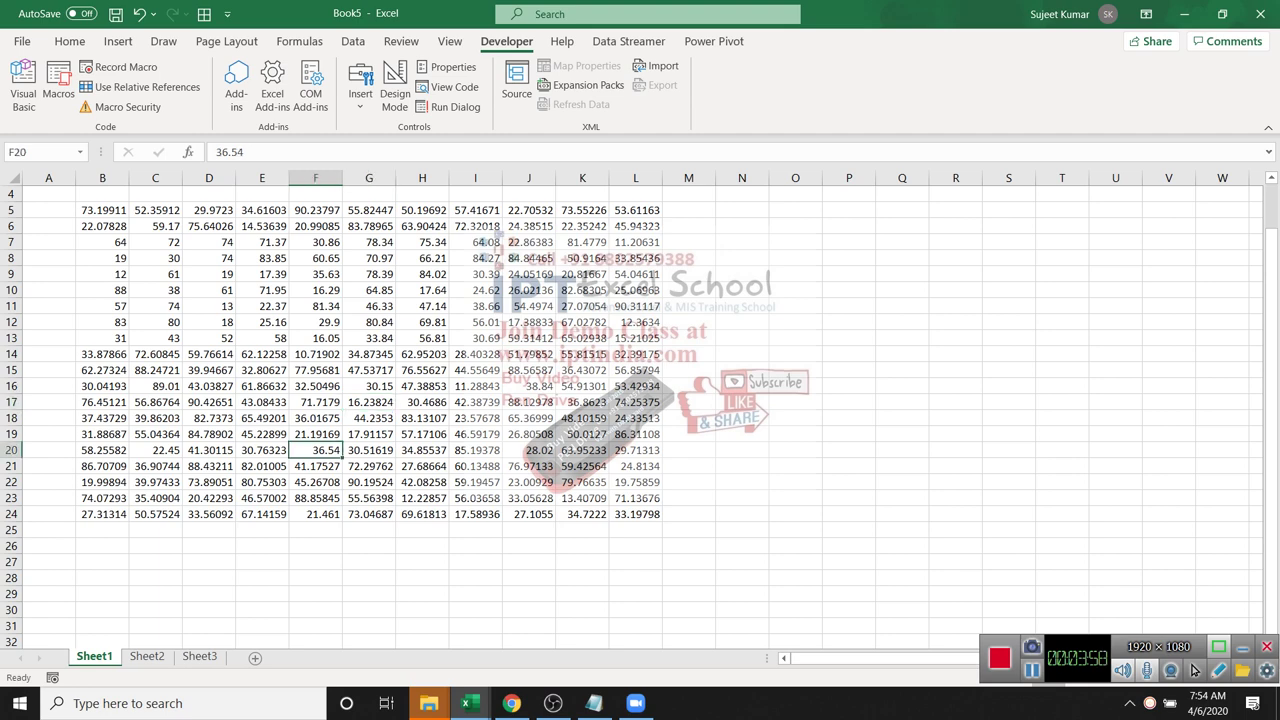
key(super+d)
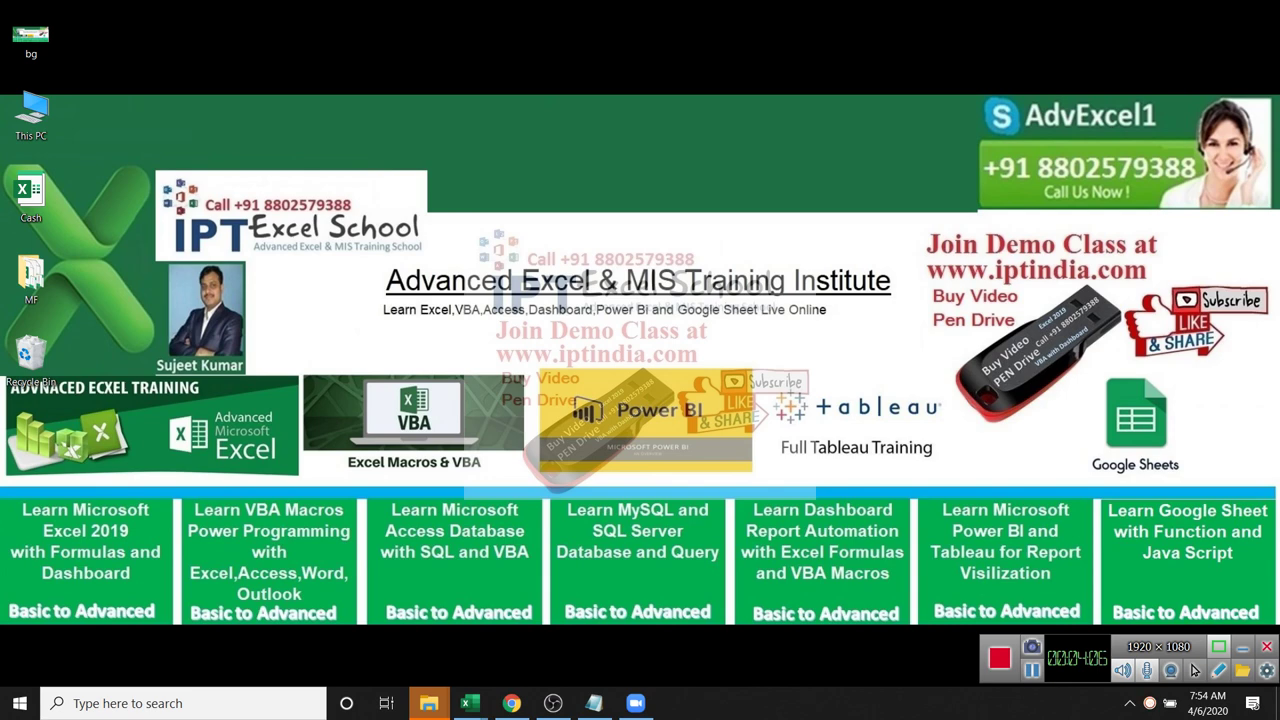
drag(917, 233, 1158, 281)
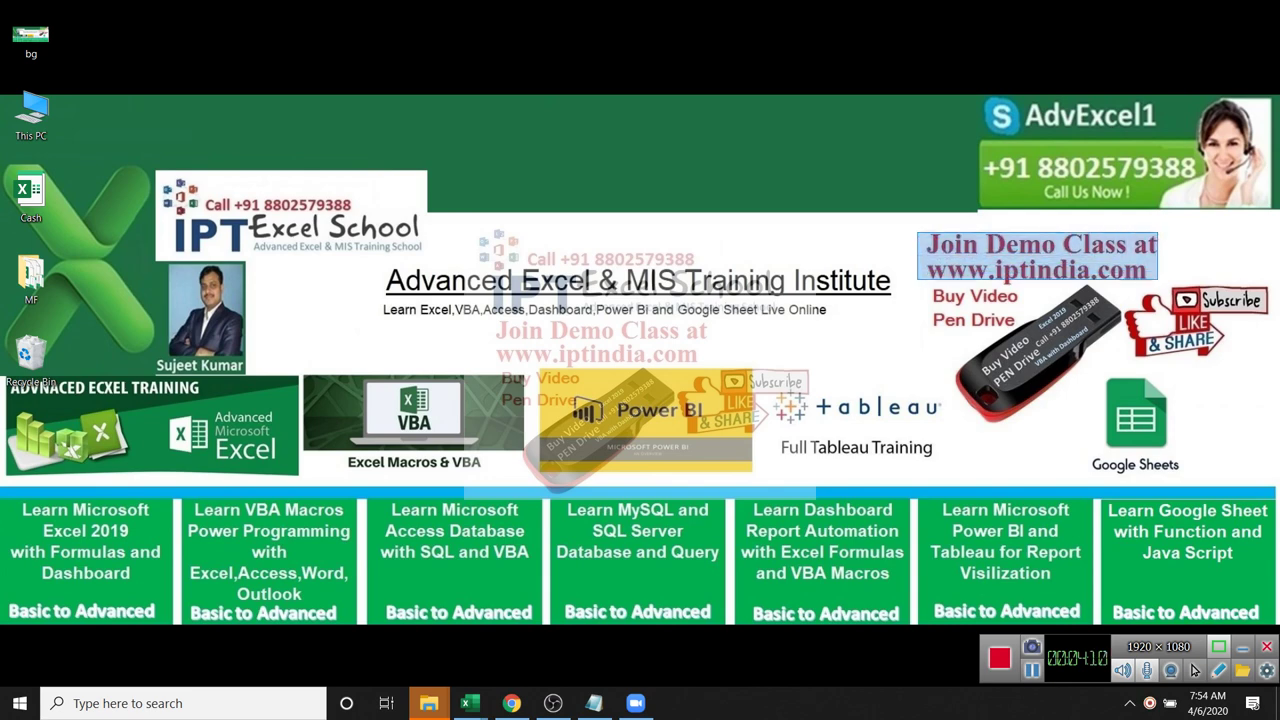
drag(1158, 281, 1158, 281)
drag(929, 285, 1121, 421)
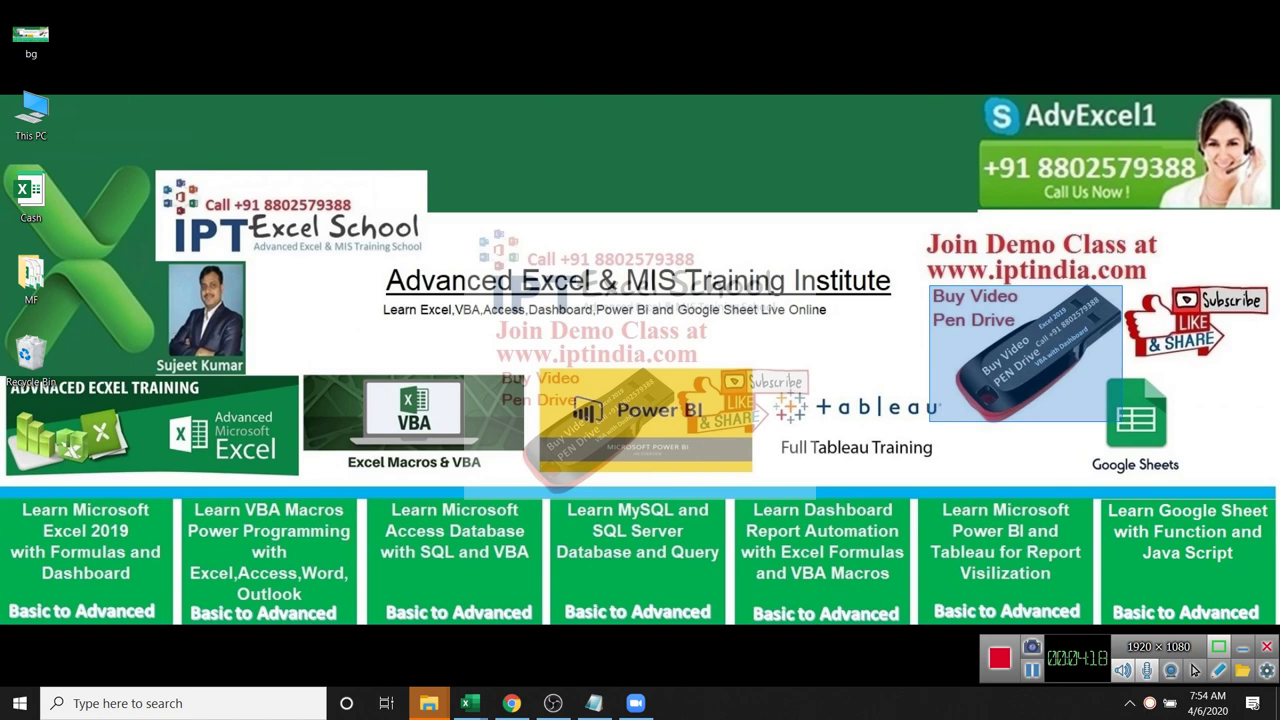
drag(1122, 421, 1122, 421)
right_click(665, 341)
click(700, 391)
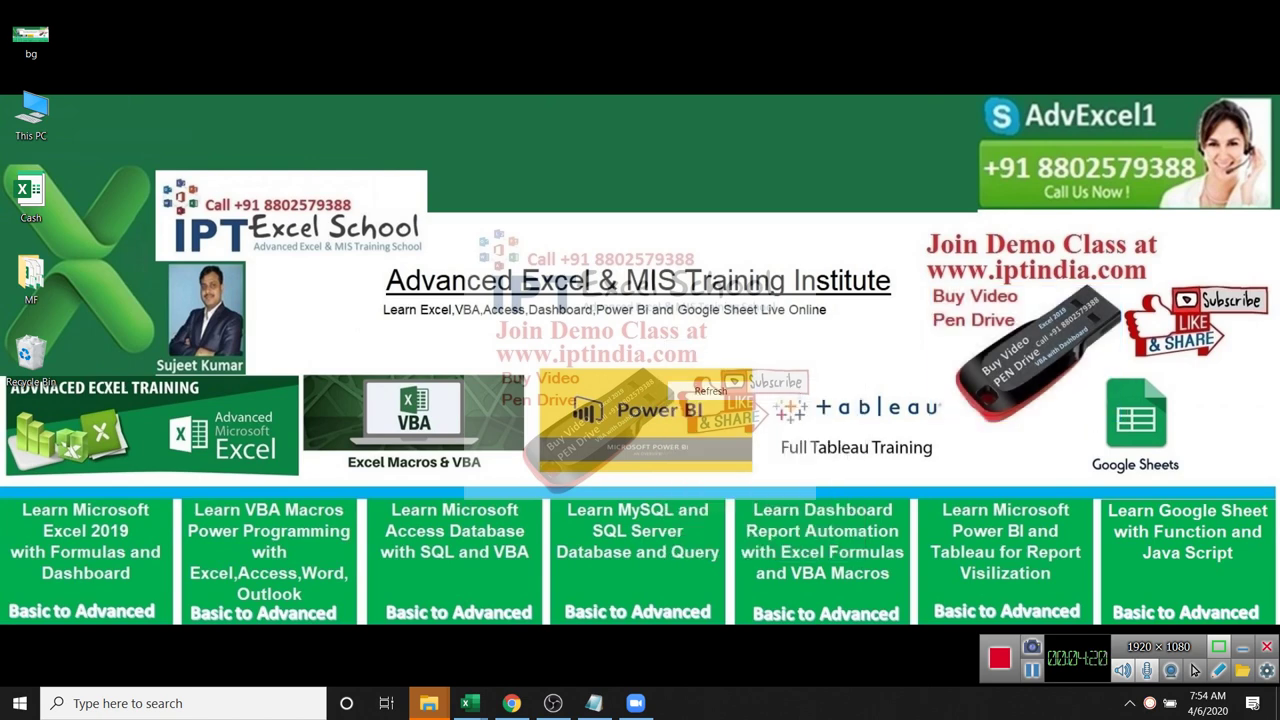